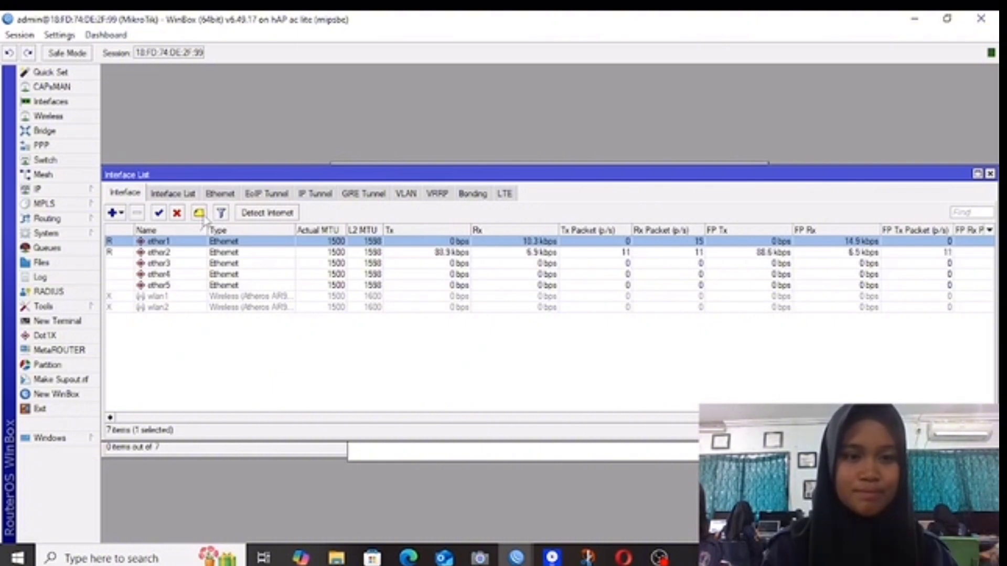
- Add the comment INTERNET to the ether1 interface
left_click(199, 213)
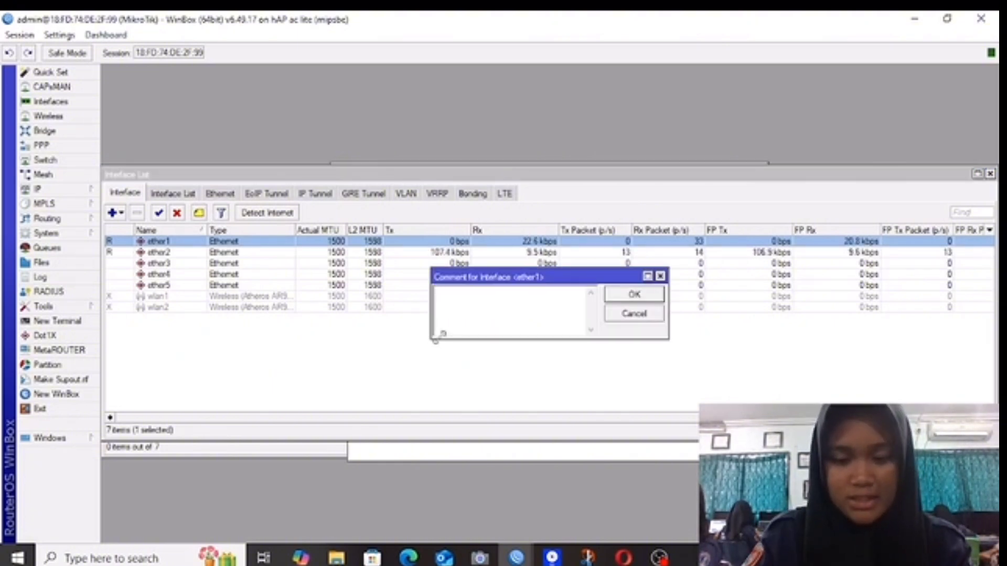
type("INTERNET")
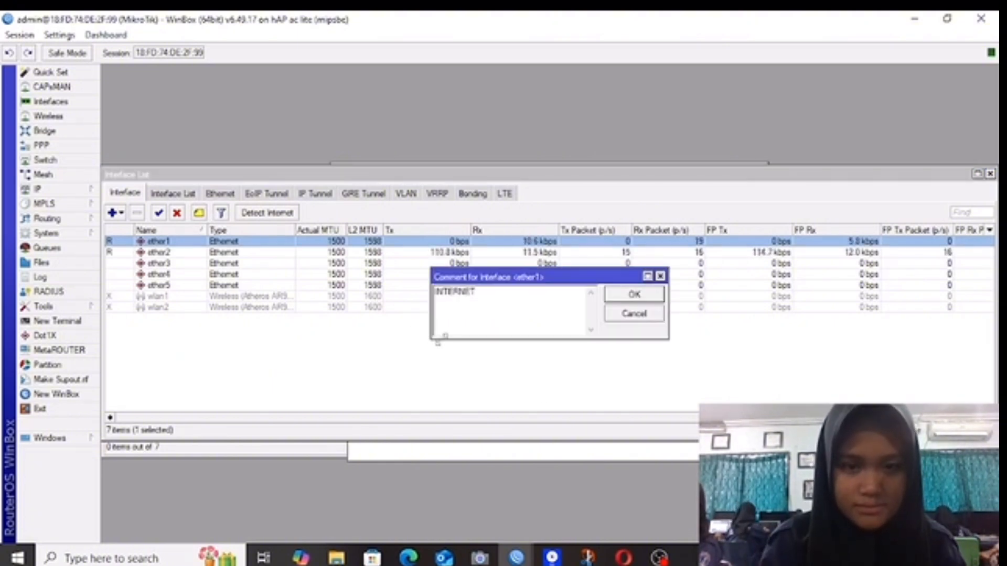
left_click(634, 294)
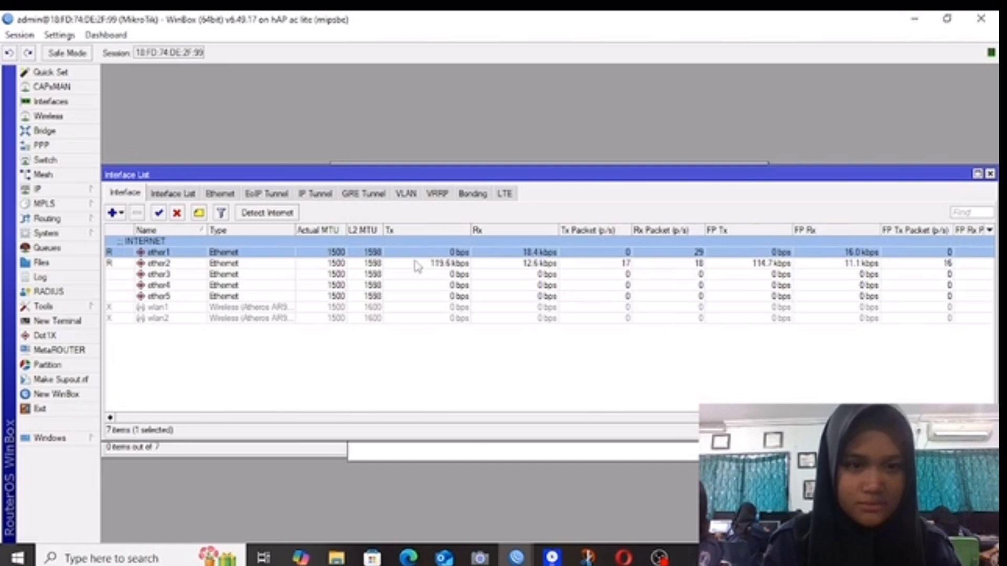
- Label the ether2 interface with the comment LAN
left_click(417, 263)
left_click(199, 214)
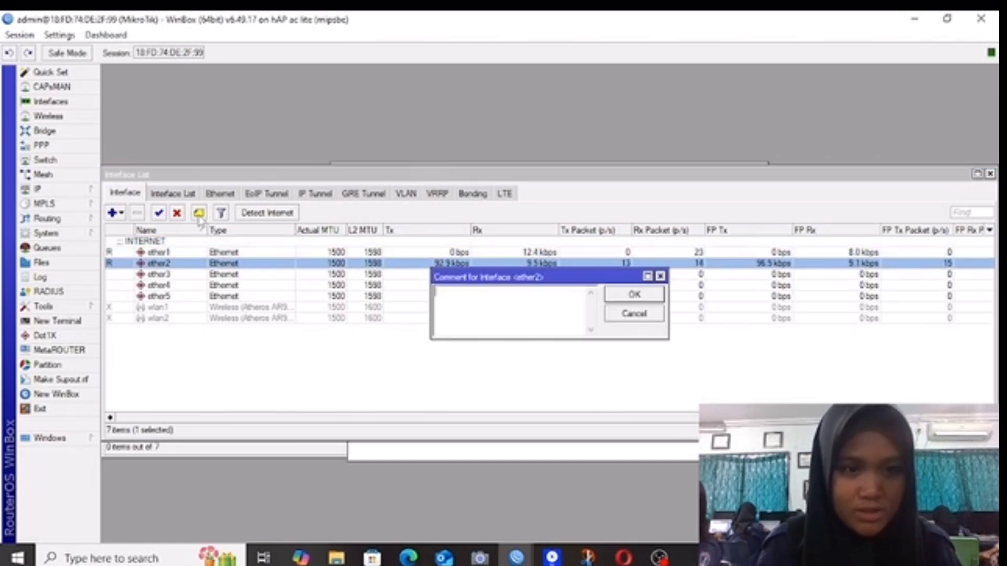
type("LAN")
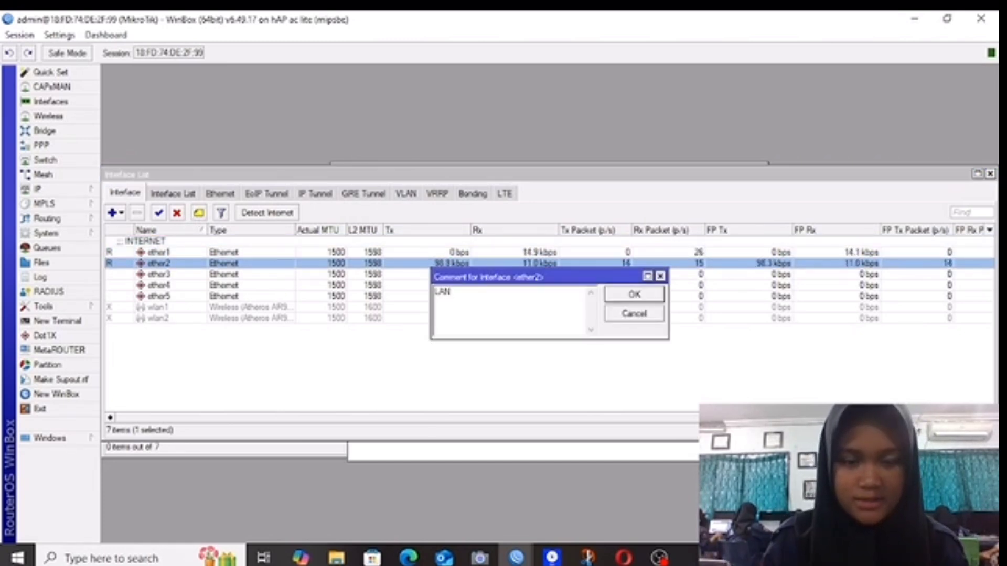
left_click(627, 294)
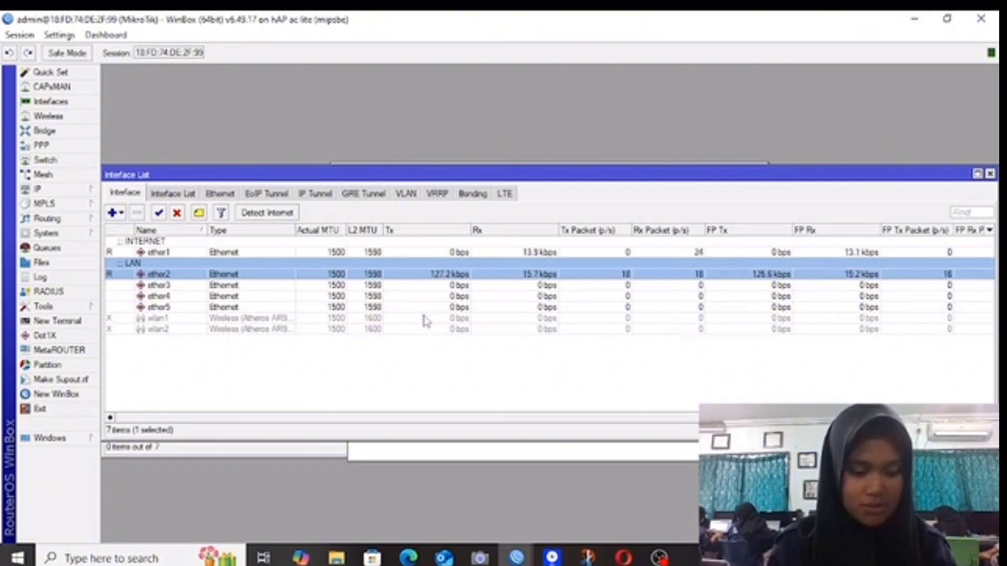
- Change the router's system identity to the owner's first name followed by 11tkj4 and apply it
left_click(44, 233)
left_click(121, 273)
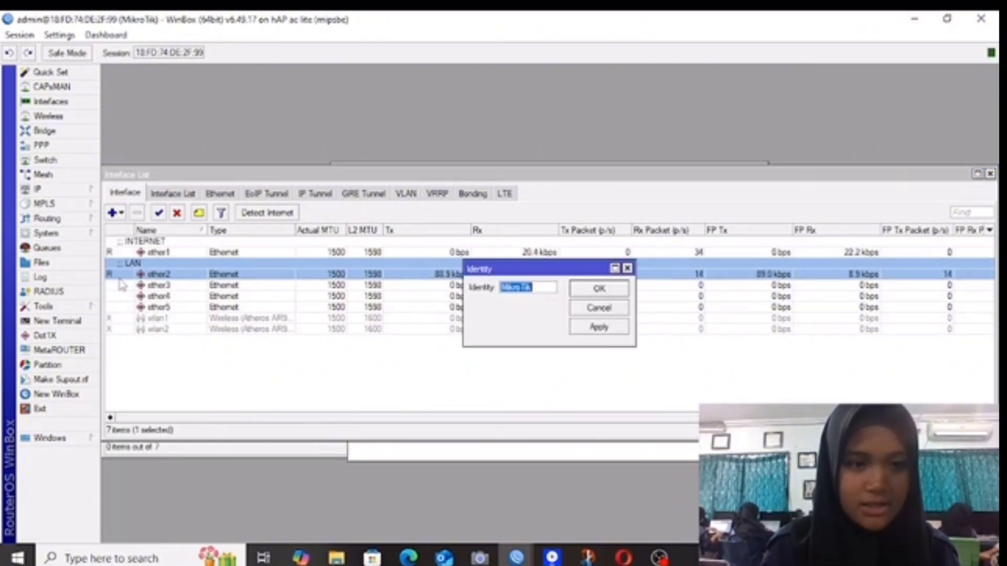
key("BackSpace")
type("ayu")
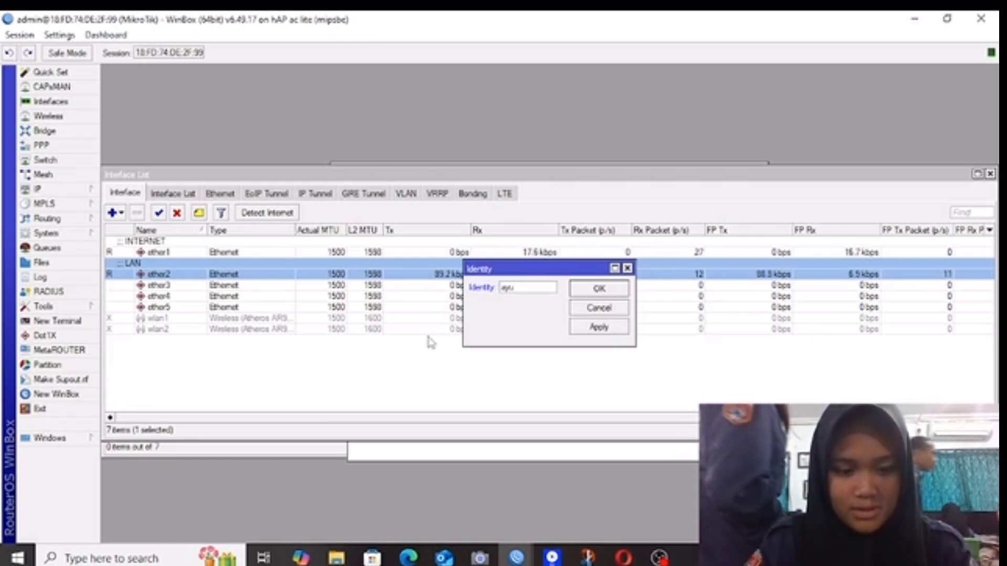
type("11tkj")
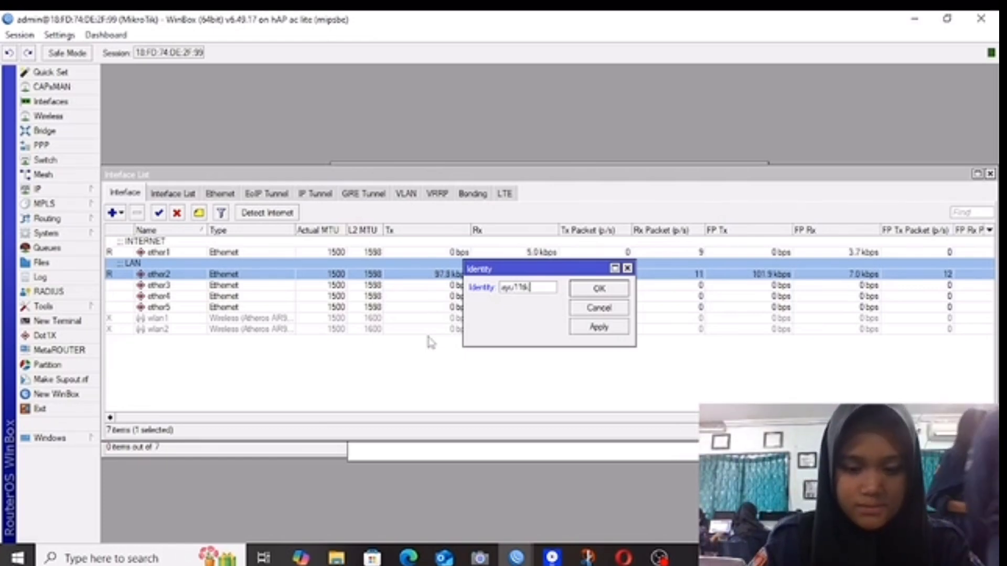
type("4")
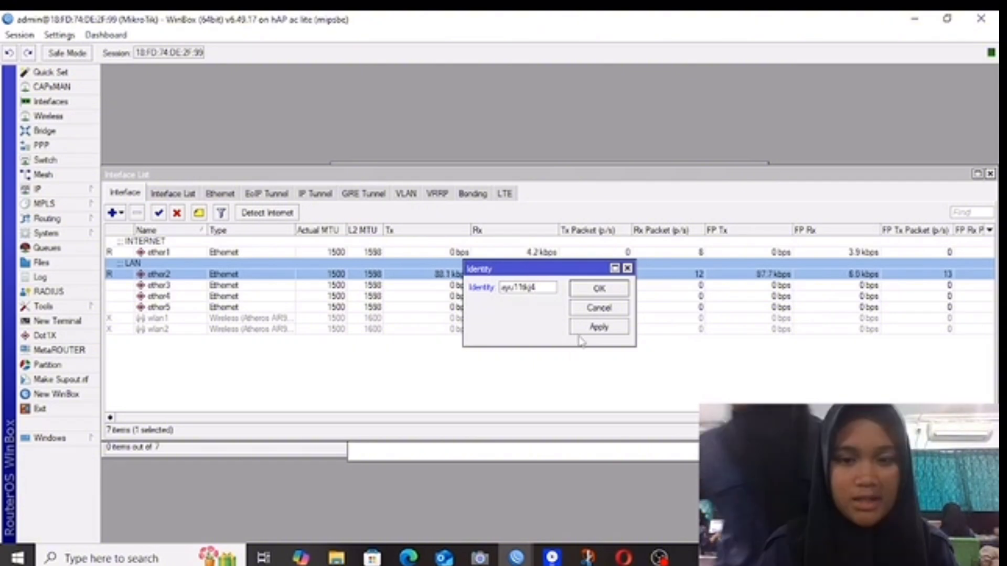
left_click(595, 328)
left_click(590, 290)
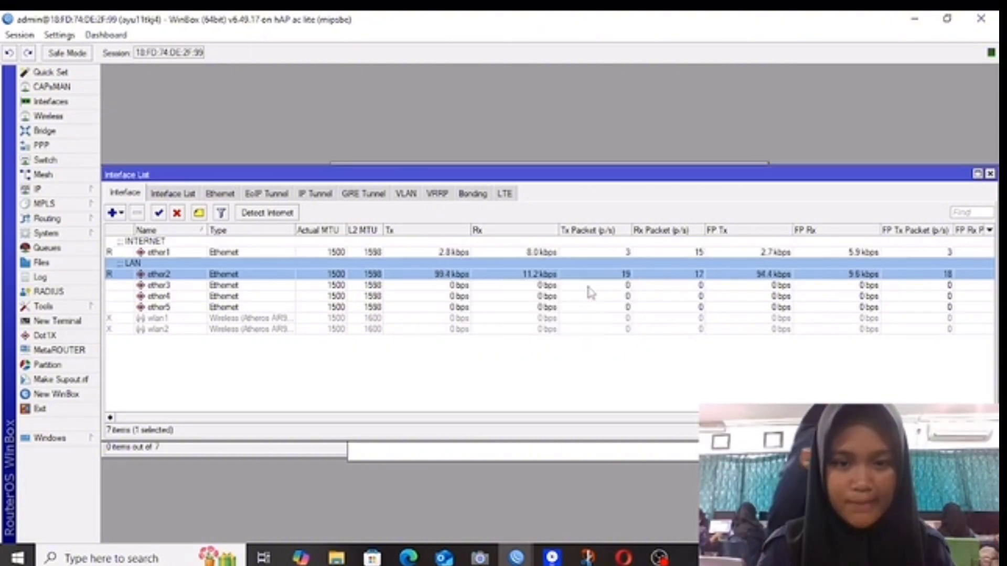
- Open the admin account in the router's user list and set and confirm a new account password
left_click(45, 232)
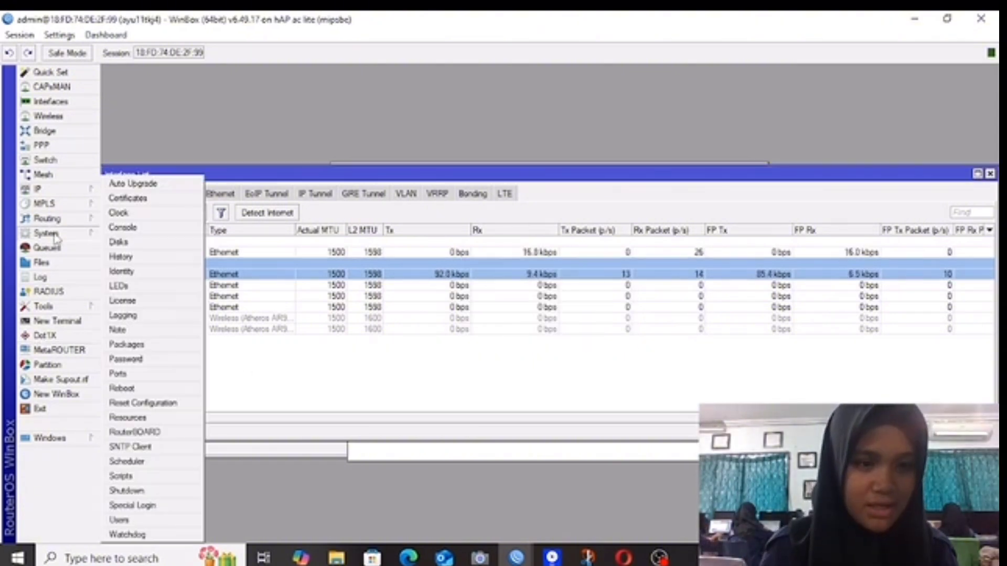
left_click(151, 521)
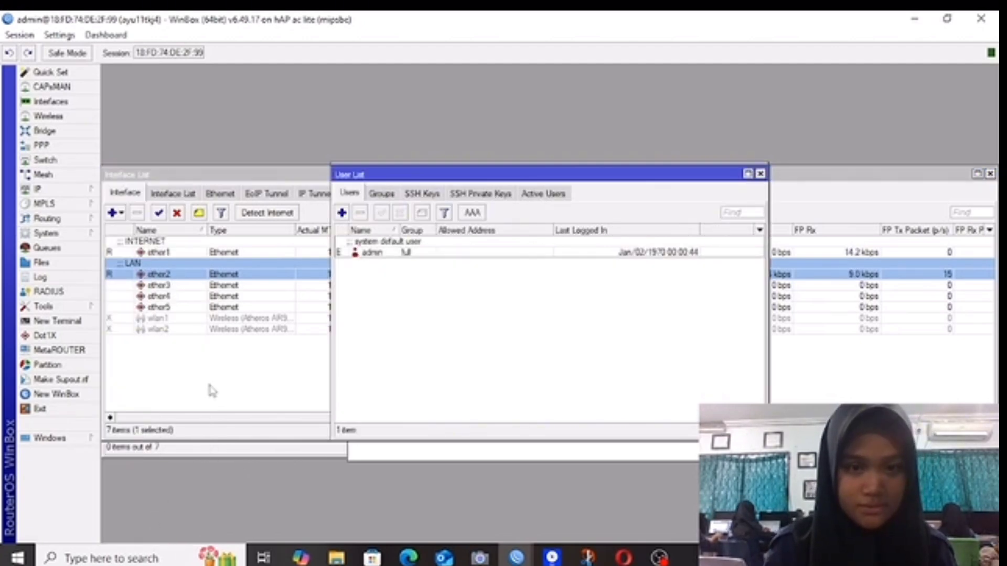
double_click(442, 252)
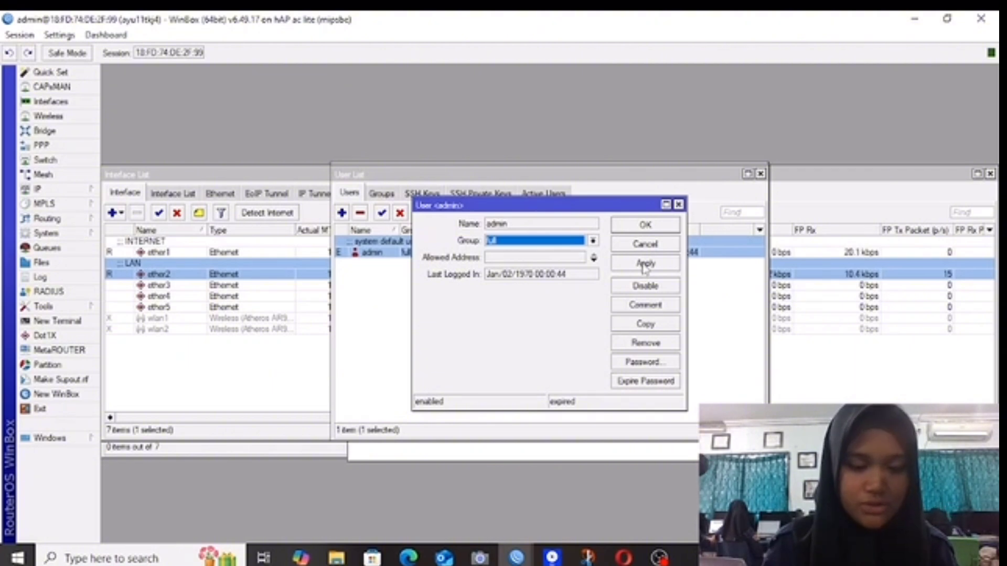
left_click(634, 362)
type("1")
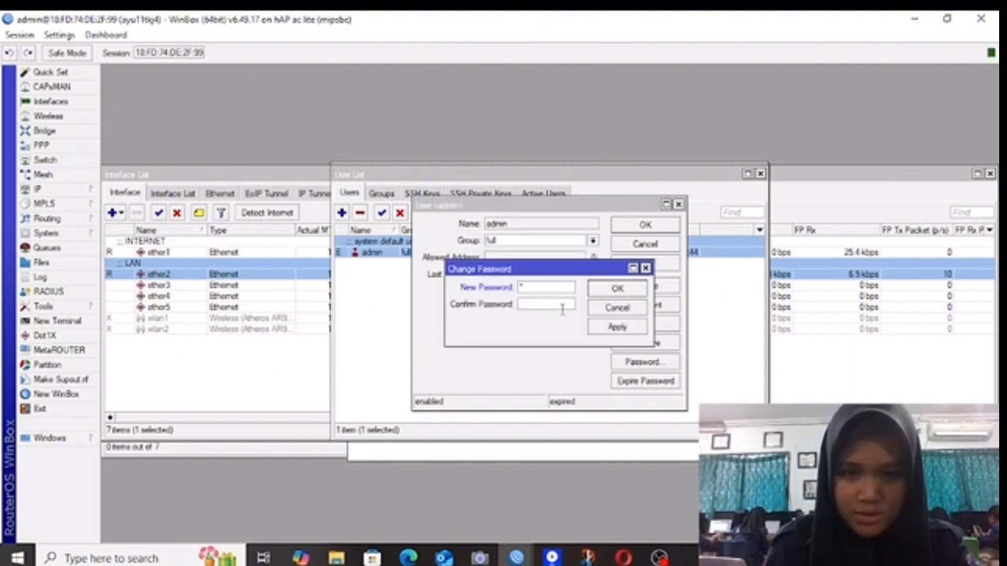
left_click(557, 304)
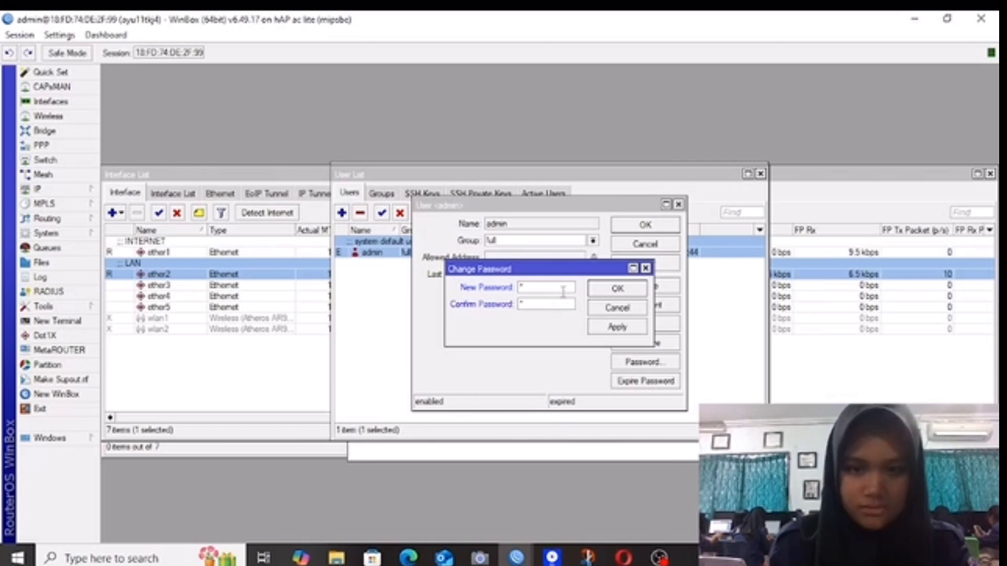
left_click(610, 329)
left_click(613, 288)
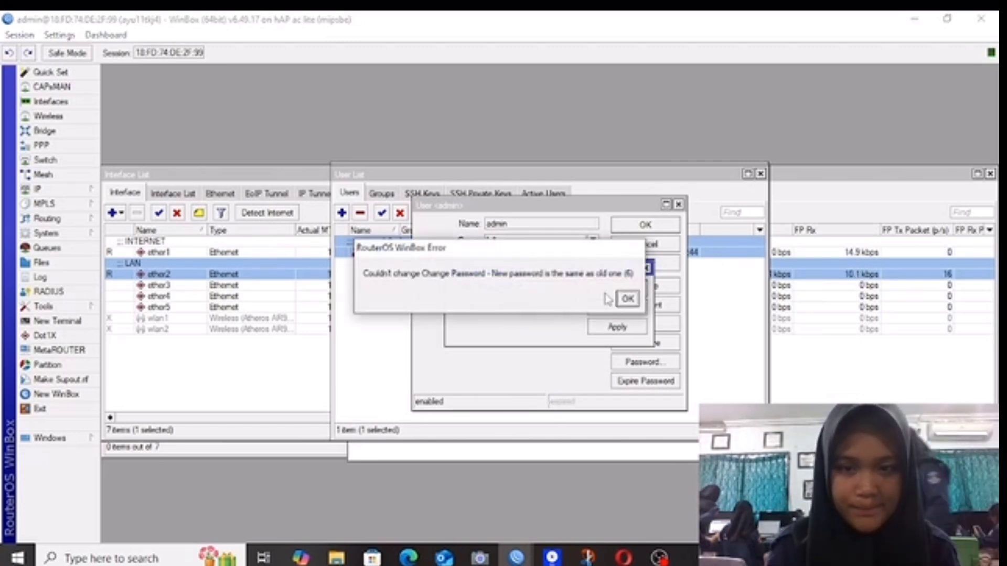
left_click(627, 299)
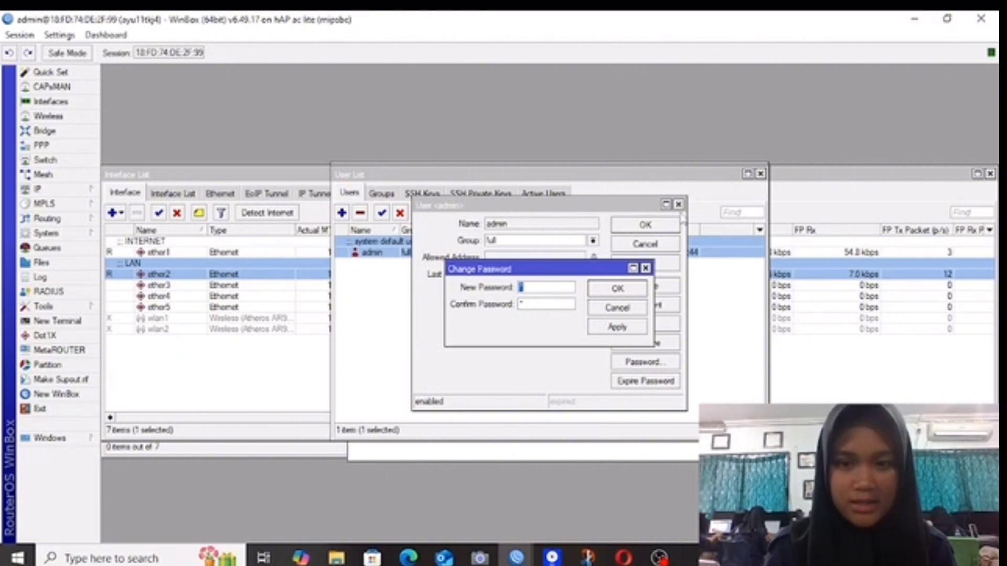
- Close the router session and try to reconnect to the discovered neighbor router as admin without a password
left_click(984, 21)
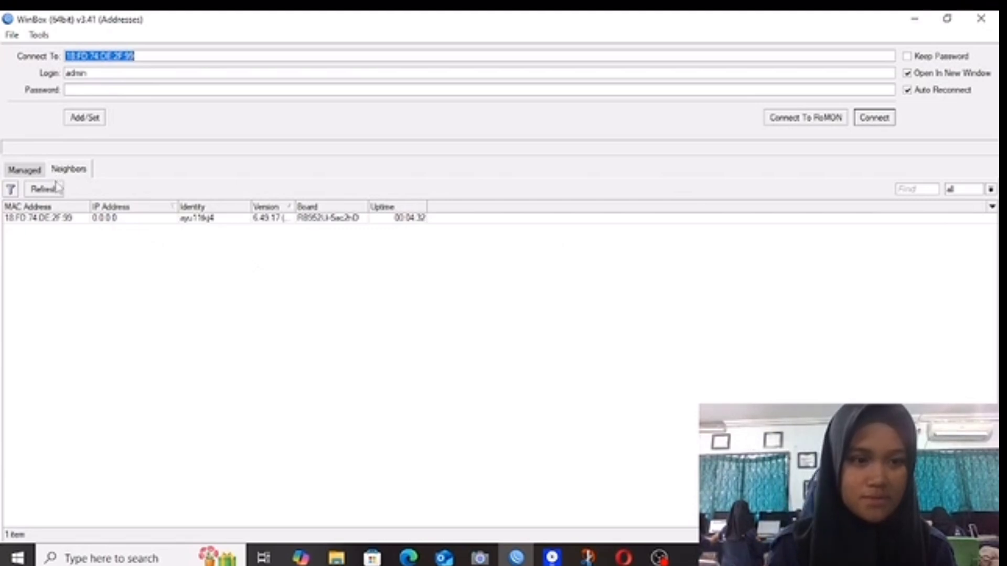
left_click(410, 219)
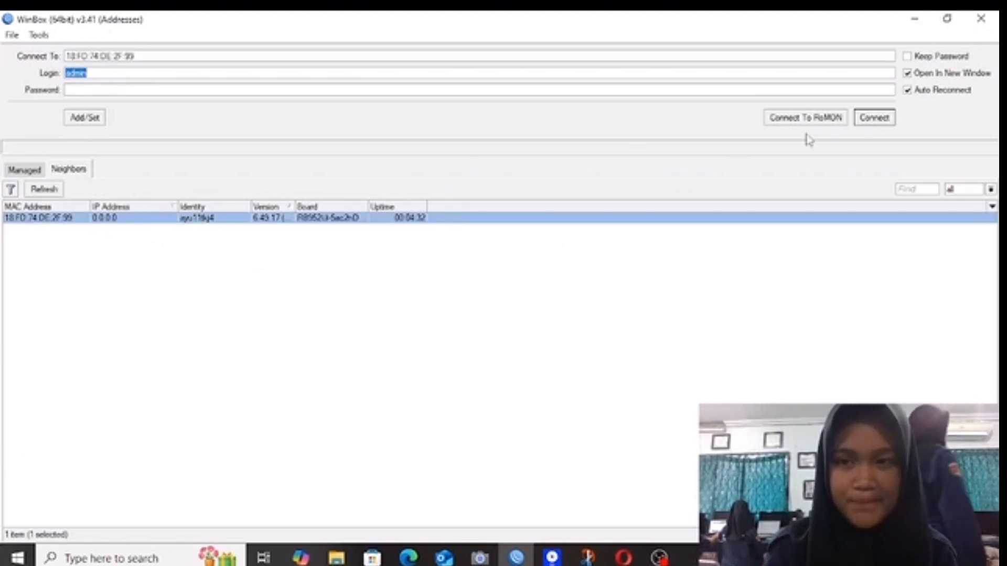
left_click(873, 117)
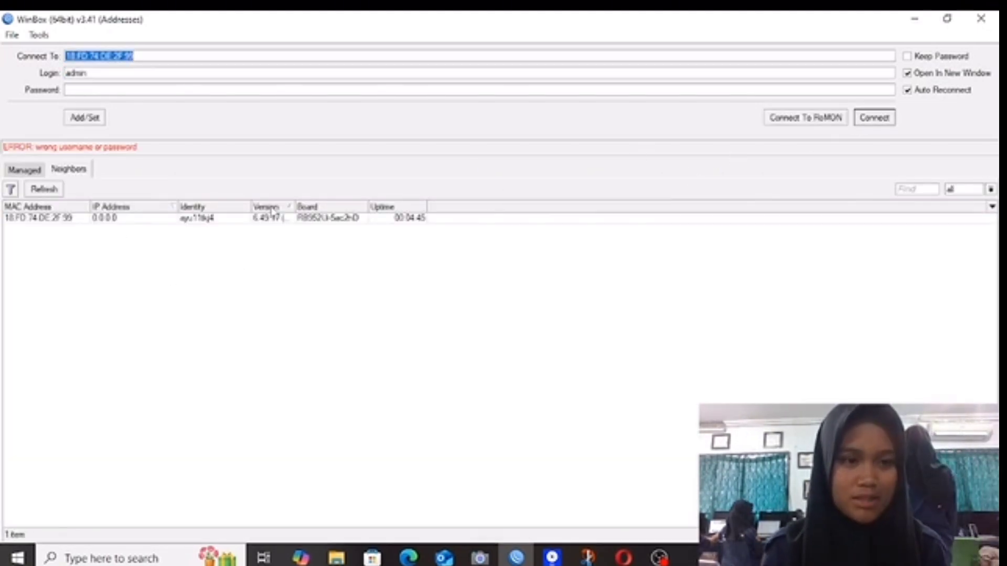
- Enter the new admin account password and connect to the discovered neighbor router
left_click(126, 95)
type("1")
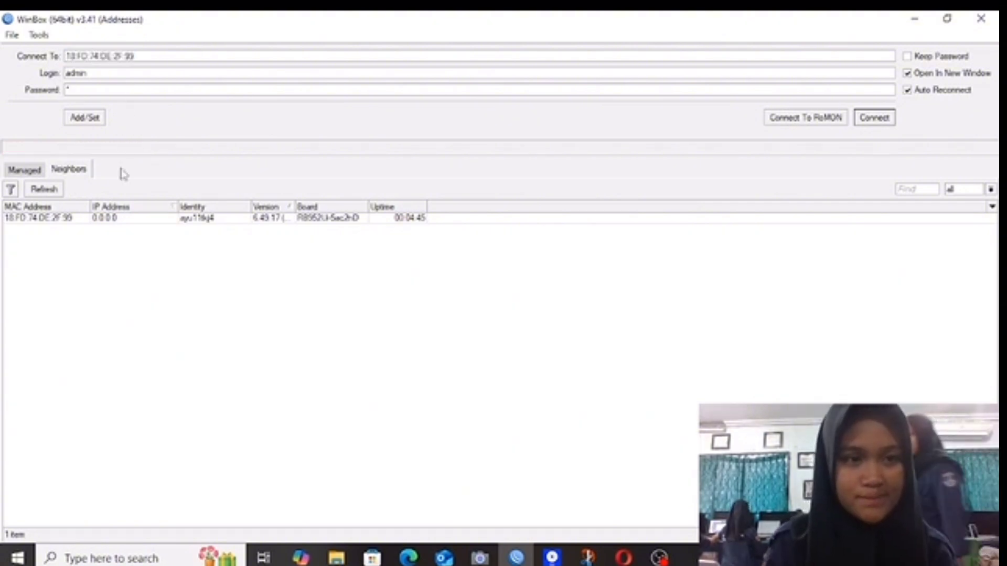
left_click(179, 219)
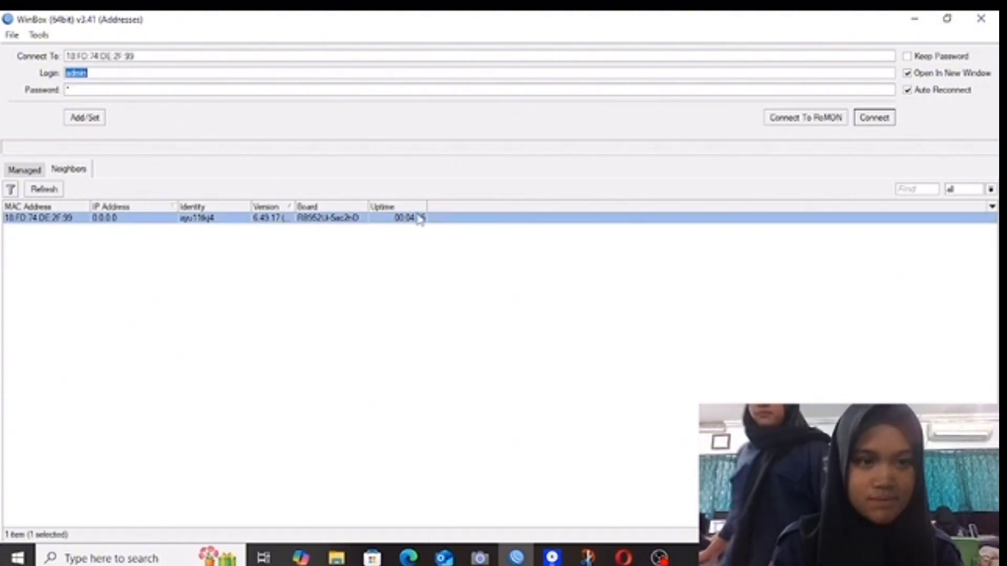
left_click(873, 117)
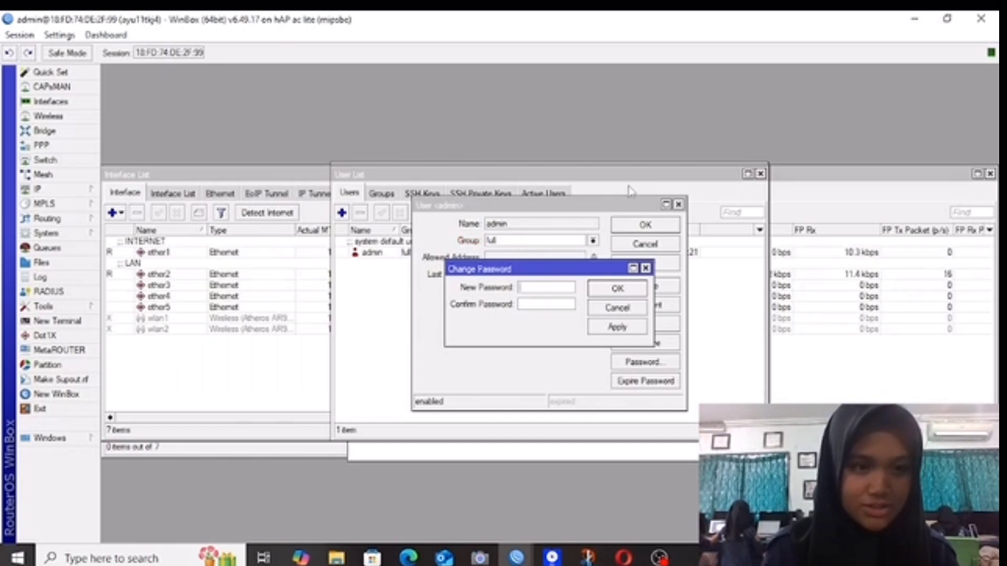
- Set the router's DNS server to 8.8.8.8 and apply the DNS settings
left_click(37, 189)
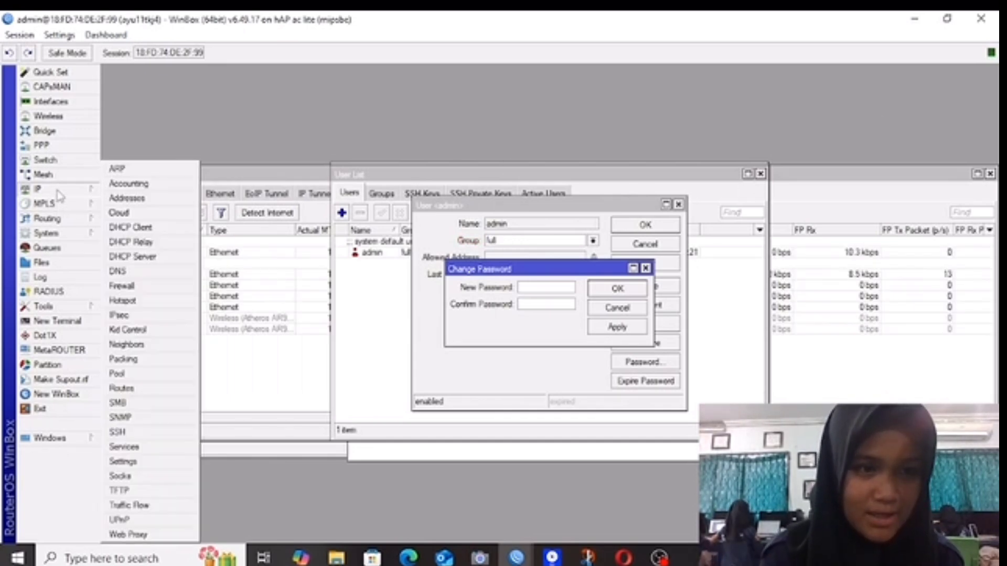
left_click(129, 272)
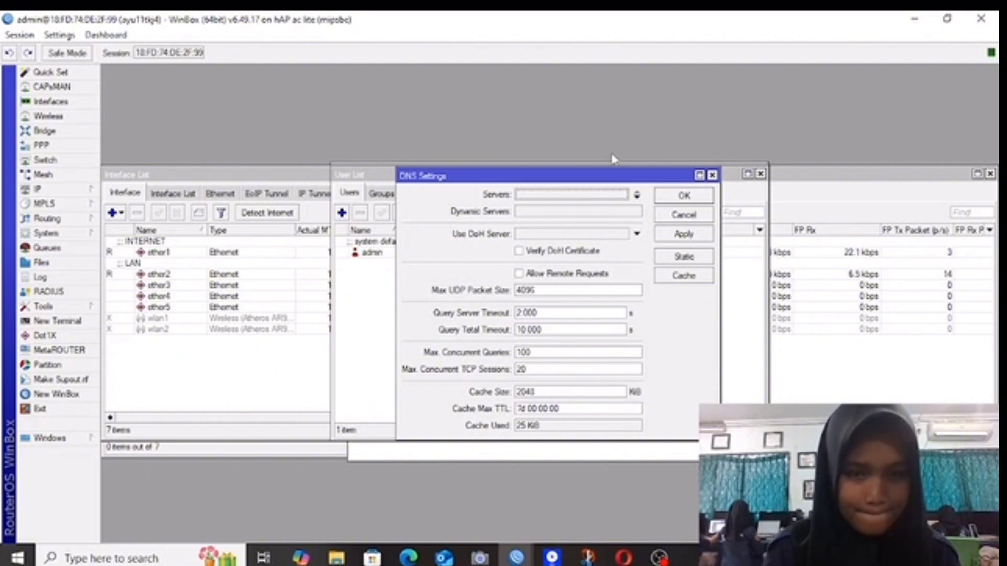
left_click(572, 196)
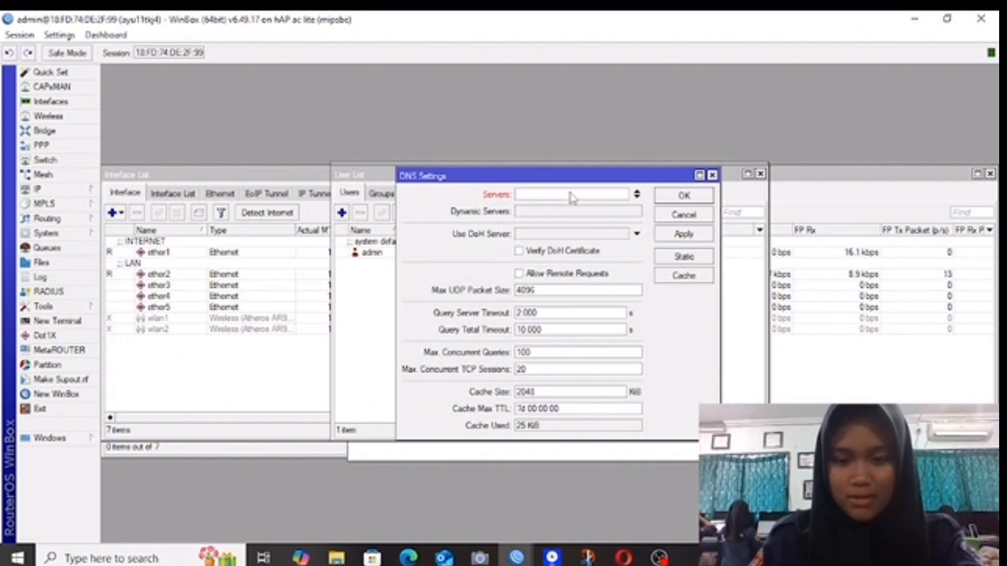
type("8.8")
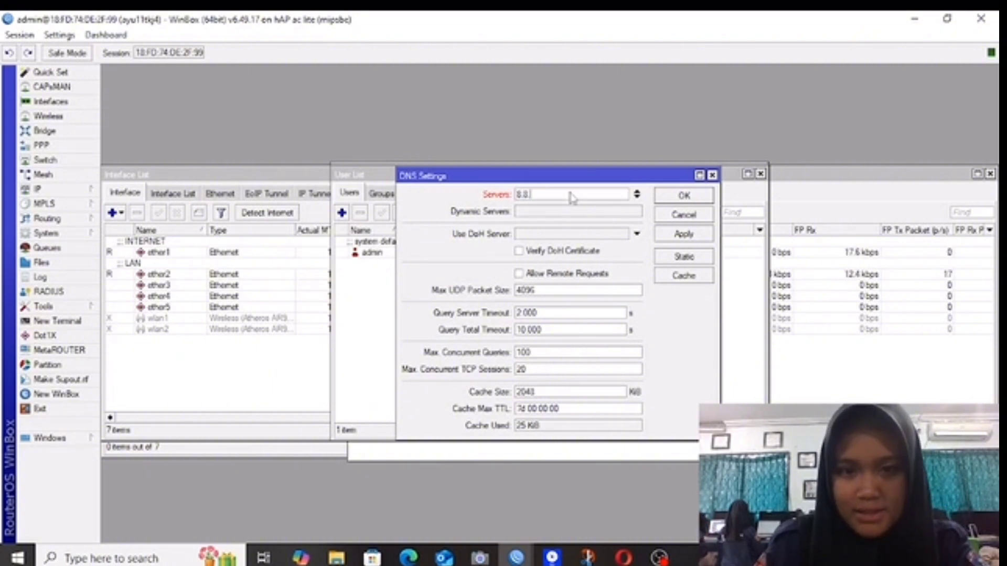
type(".8.8")
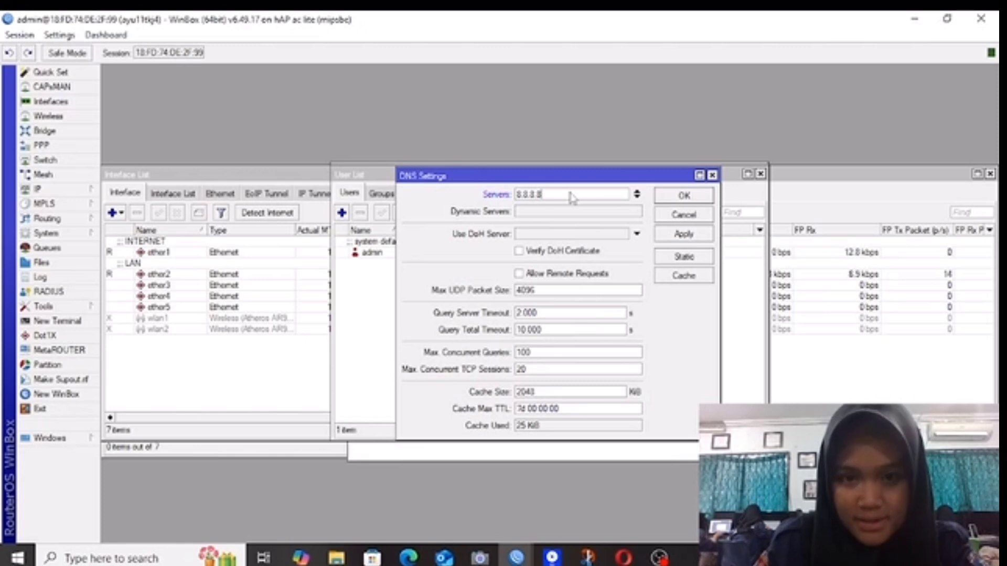
left_click(681, 239)
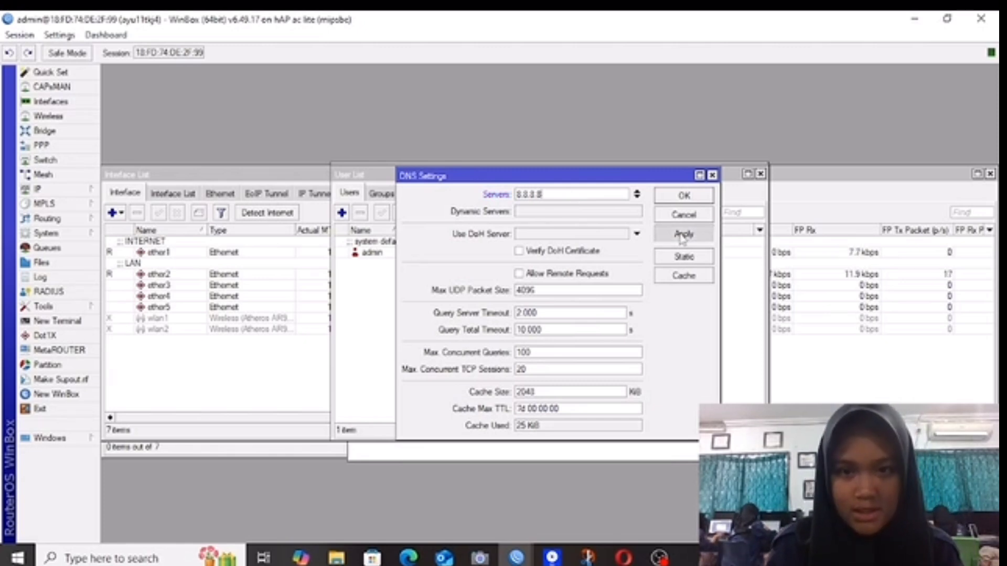
left_click(686, 198)
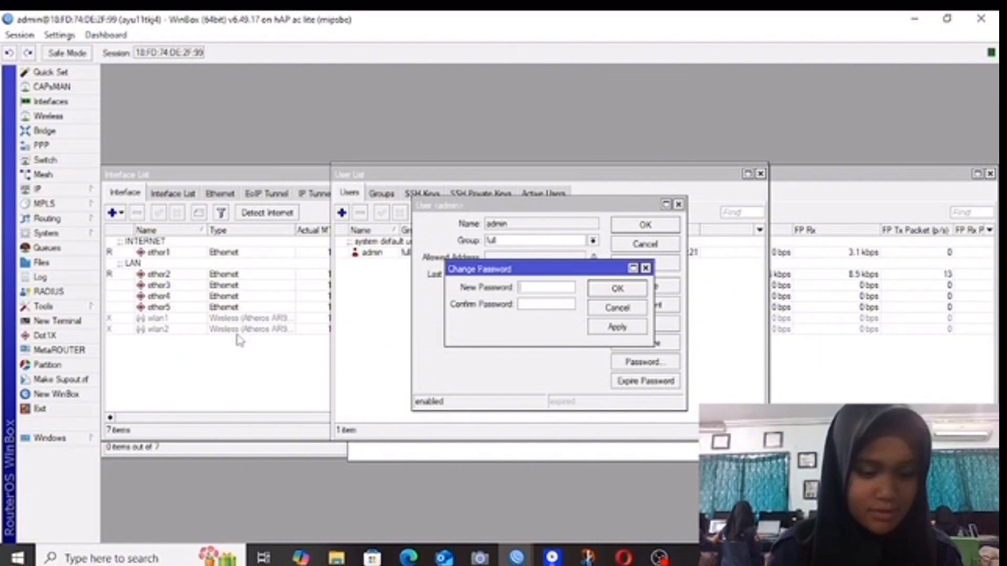
- Add a DHCP client on the ether1 interface and apply it with the default peer DNS, peer NTP and route options
left_click(62, 191)
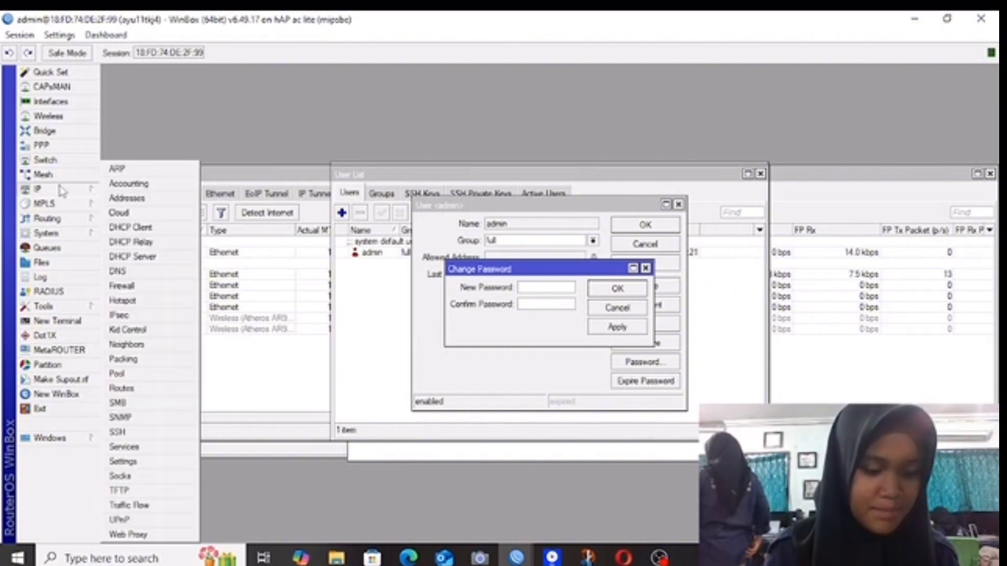
left_click(136, 228)
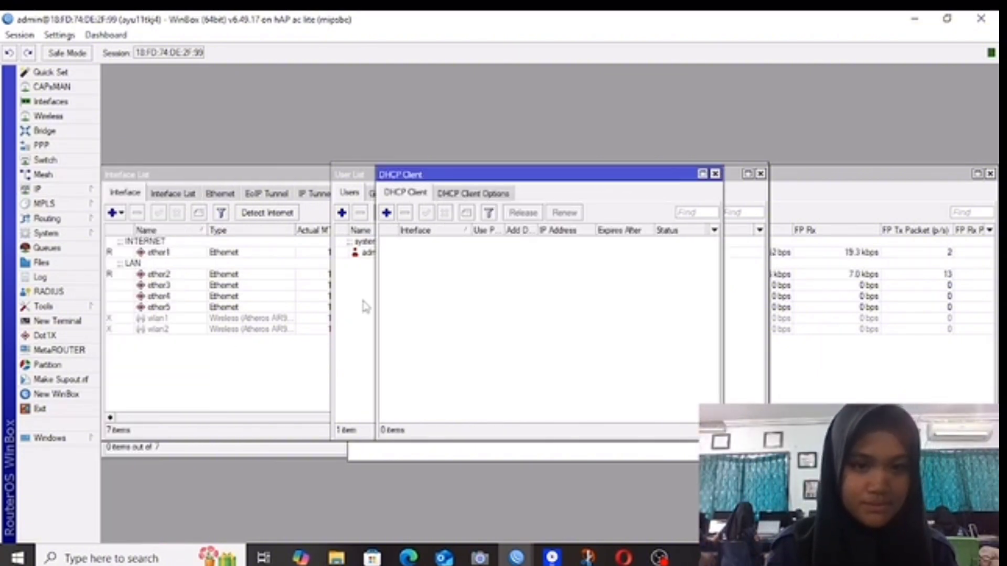
left_click(385, 214)
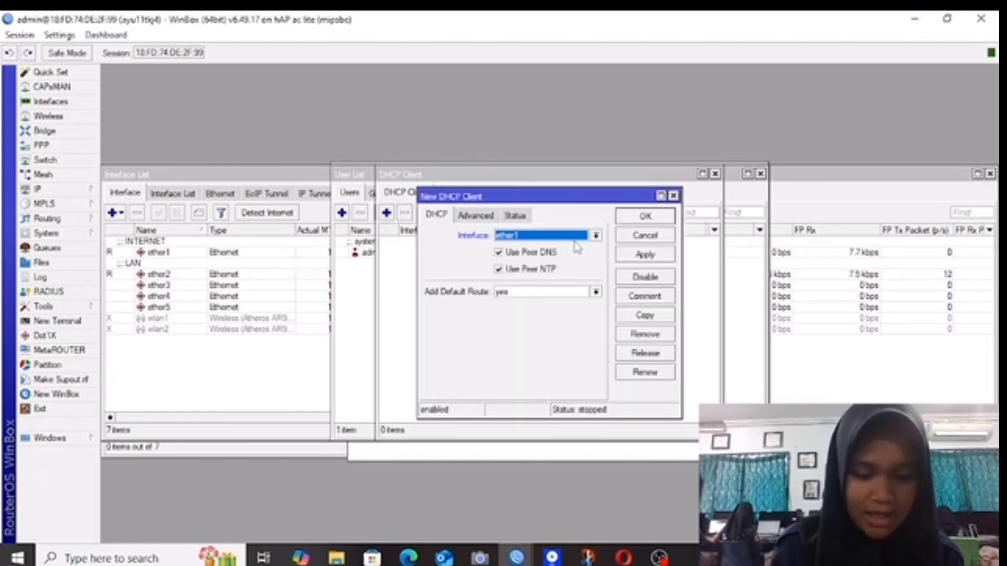
left_click(644, 255)
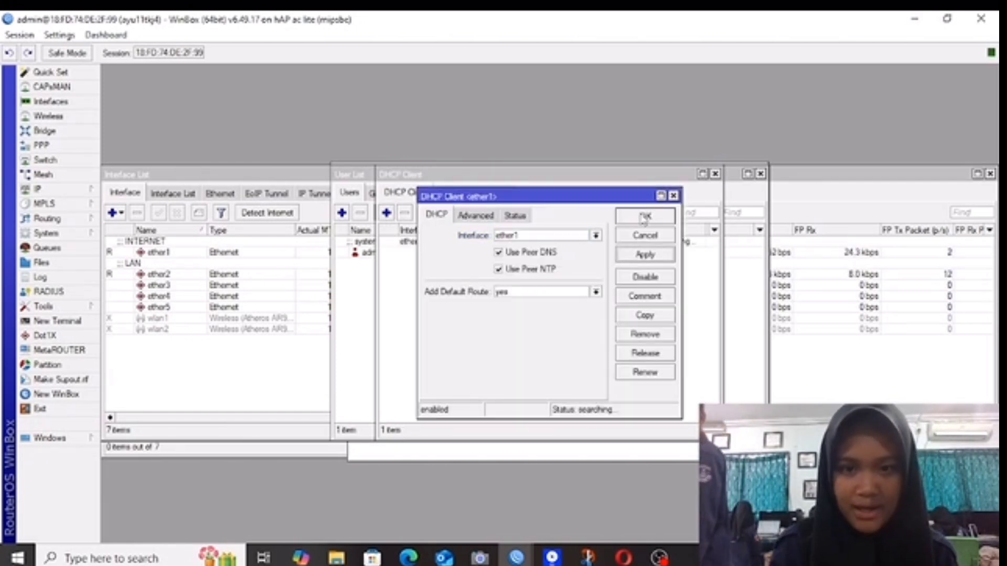
- Confirm the DHCP client and add the IP address 192.168.10.1/24 on the ether2 interface
left_click(645, 216)
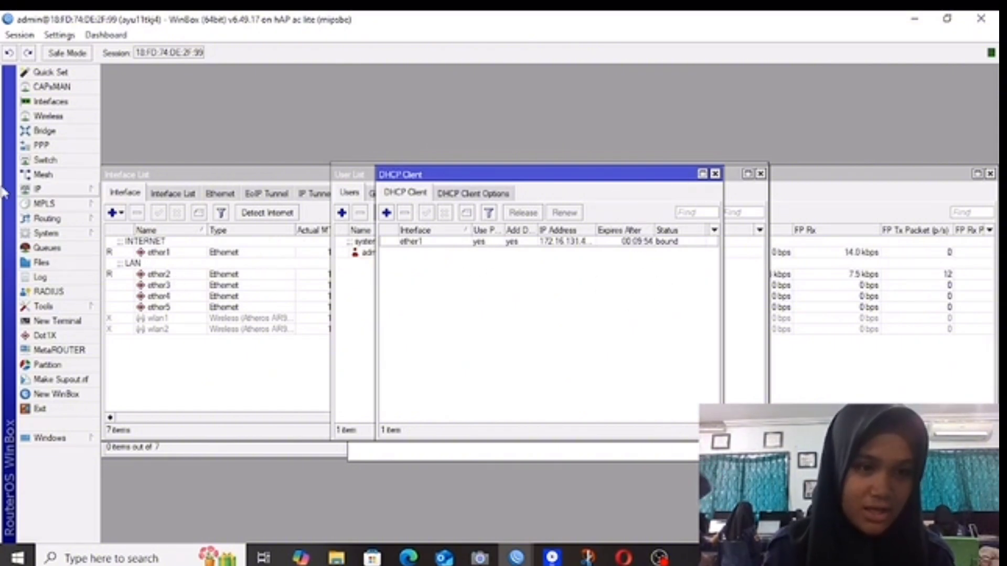
left_click(36, 190)
left_click(146, 201)
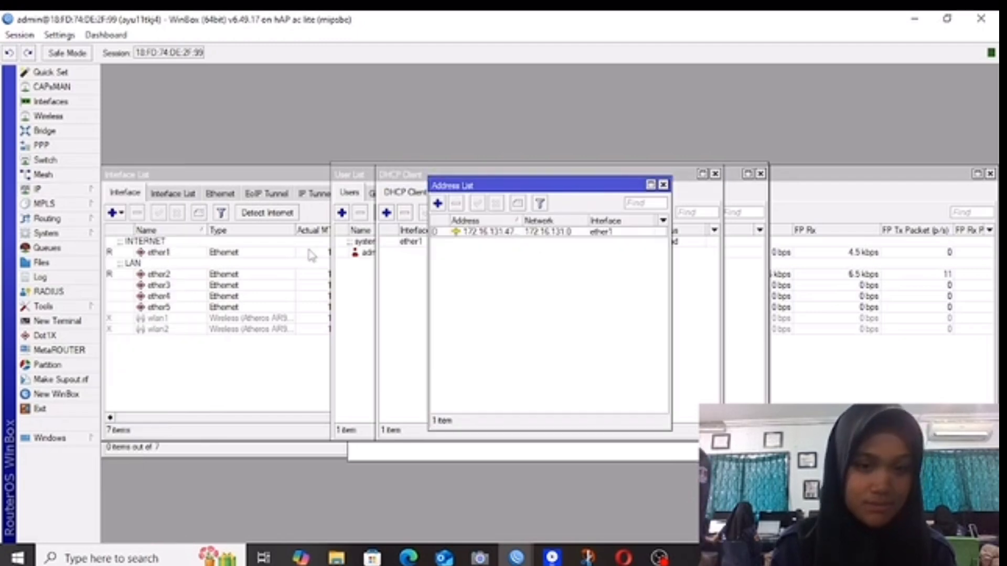
left_click(437, 204)
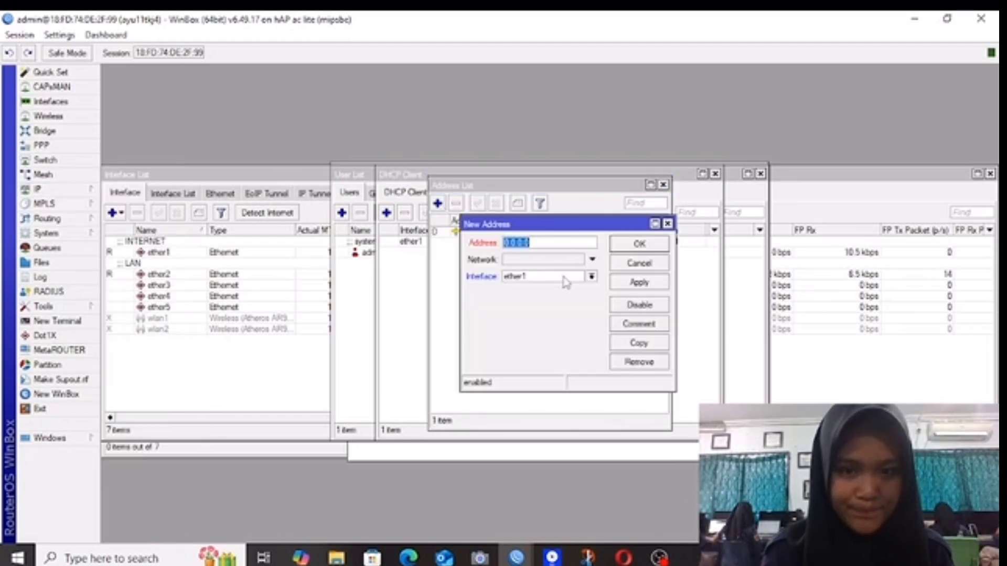
key("BackSpace")
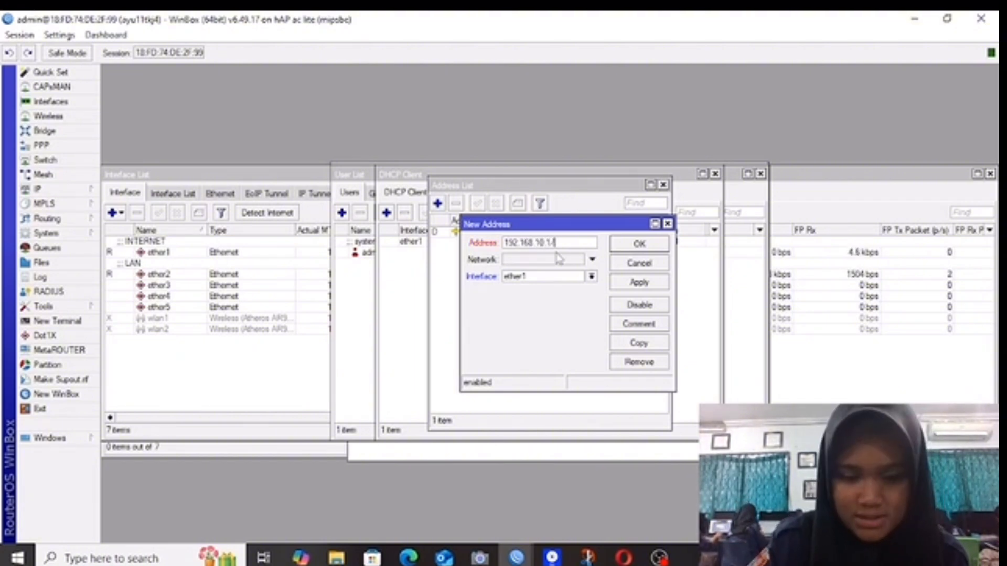
type("4")
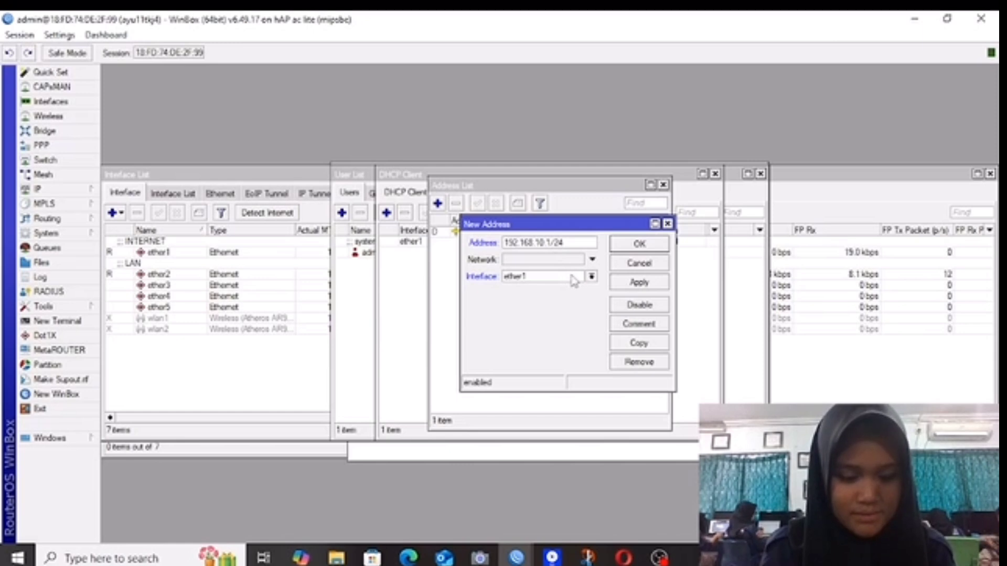
left_click(591, 276)
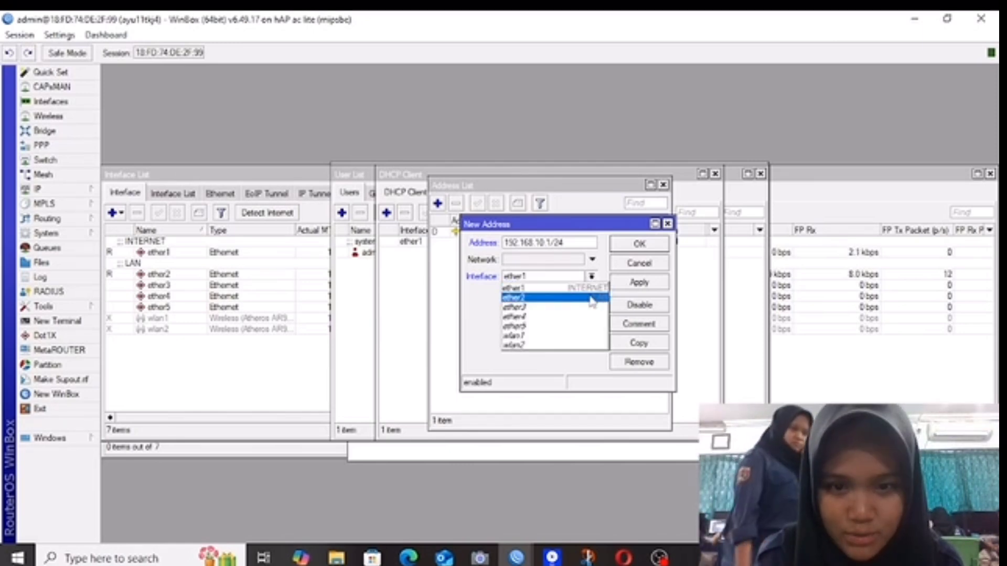
left_click(592, 295)
left_click(632, 286)
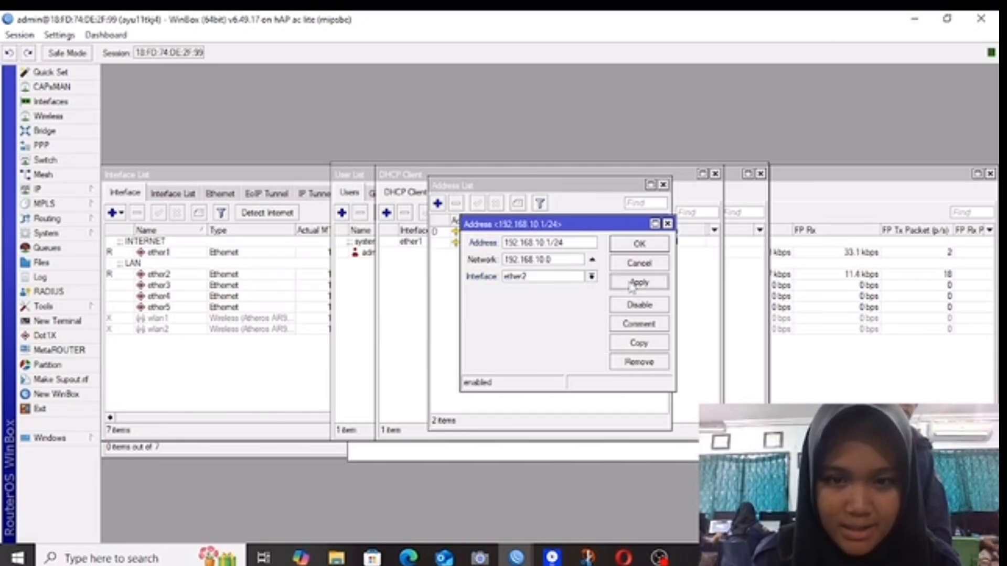
left_click(635, 246)
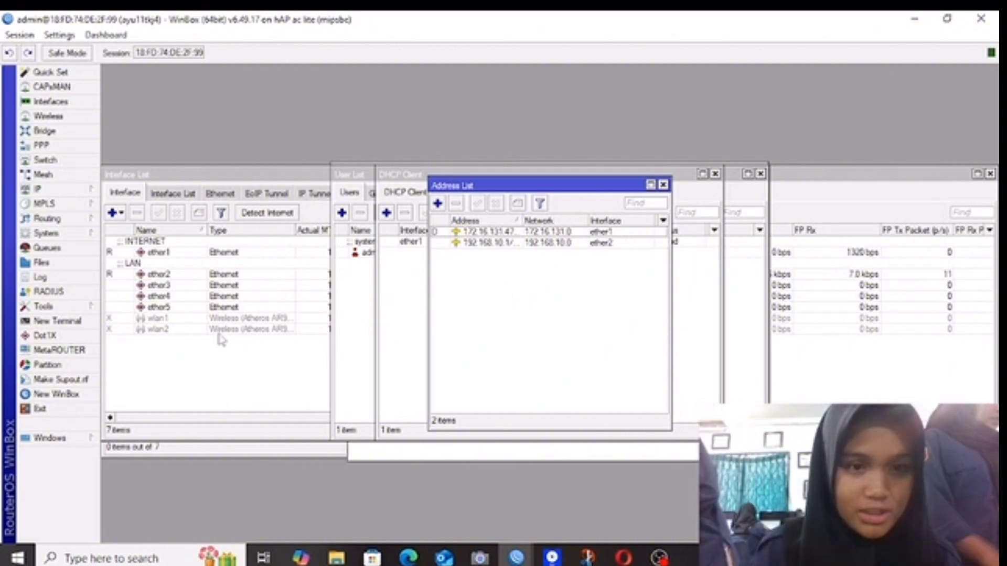
- Run the DHCP server setup on the ether2 interface, accepting all the suggested settings through to completion
left_click(78, 190)
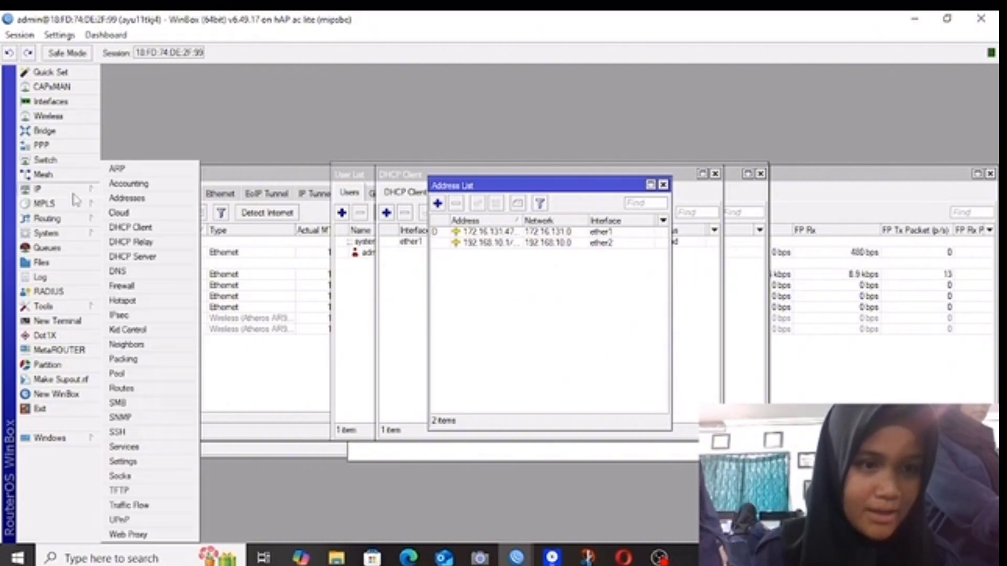
left_click(151, 258)
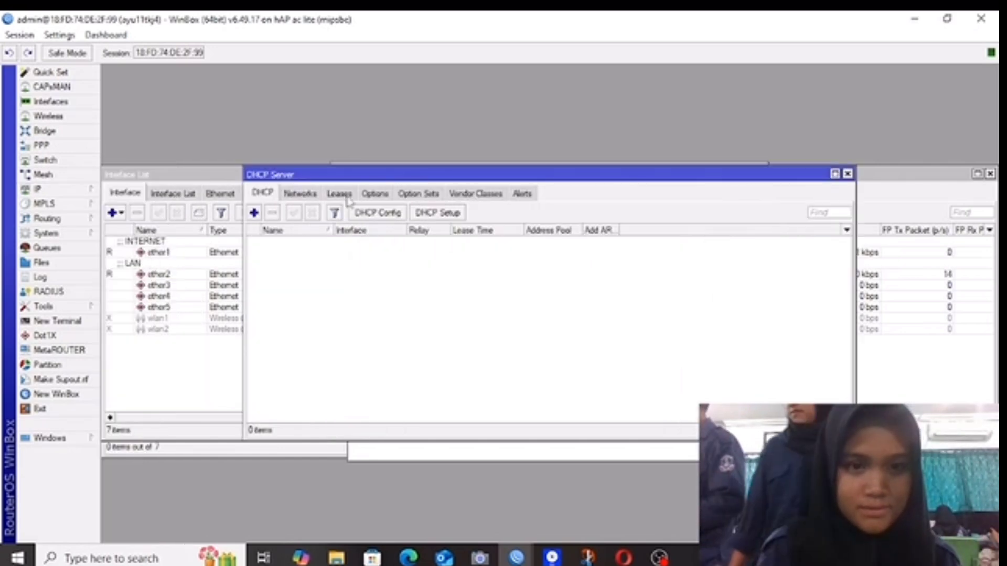
left_click(434, 212)
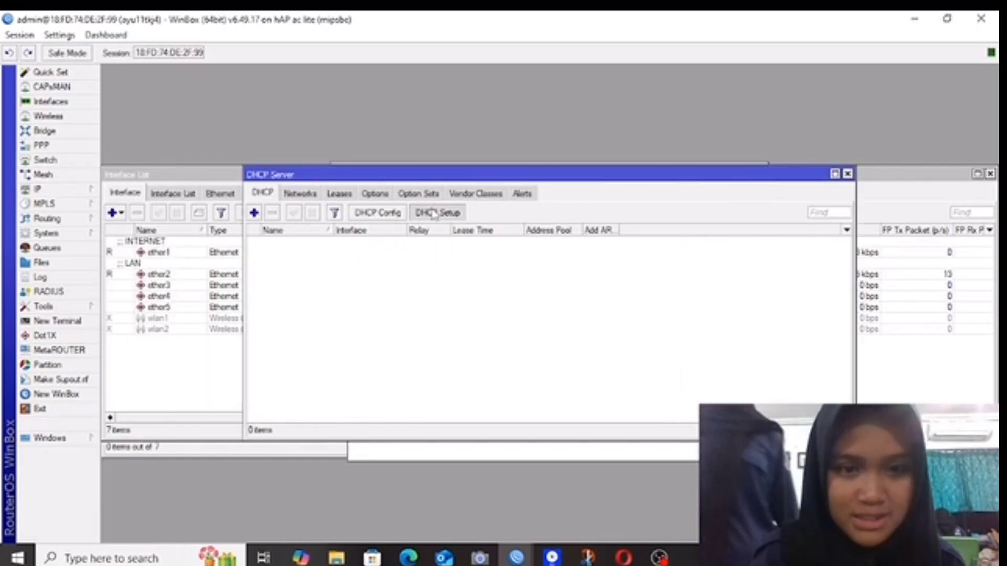
left_click(637, 303)
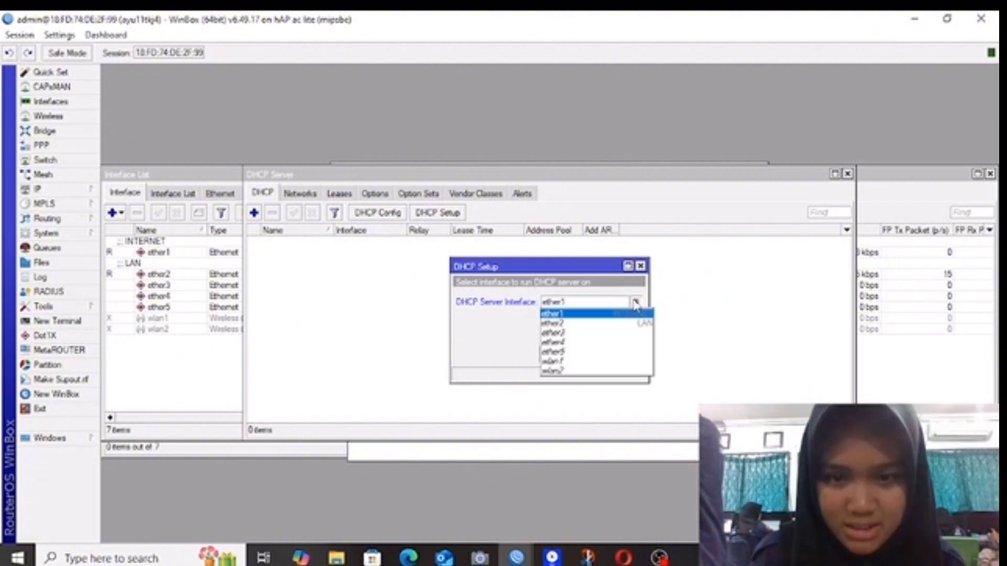
left_click(636, 322)
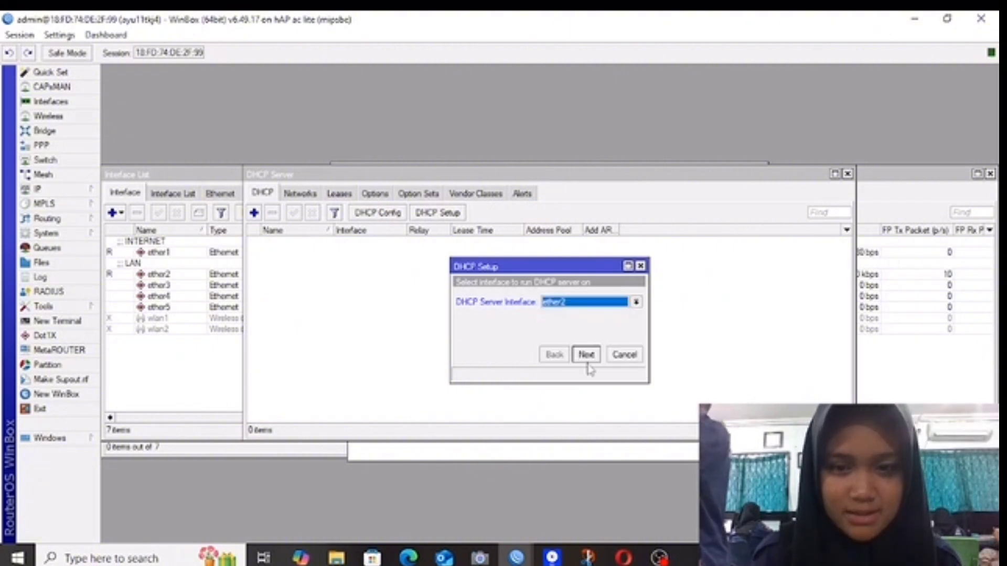
left_click(586, 355)
left_click(586, 355)
left_click(586, 355)
left_click(585, 355)
left_click(586, 355)
left_click(585, 355)
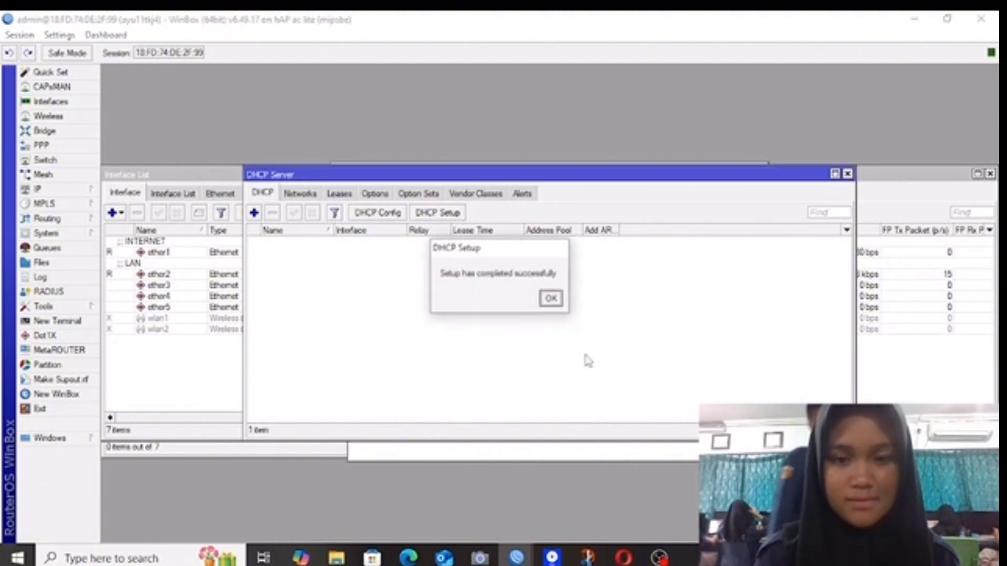
left_click(550, 298)
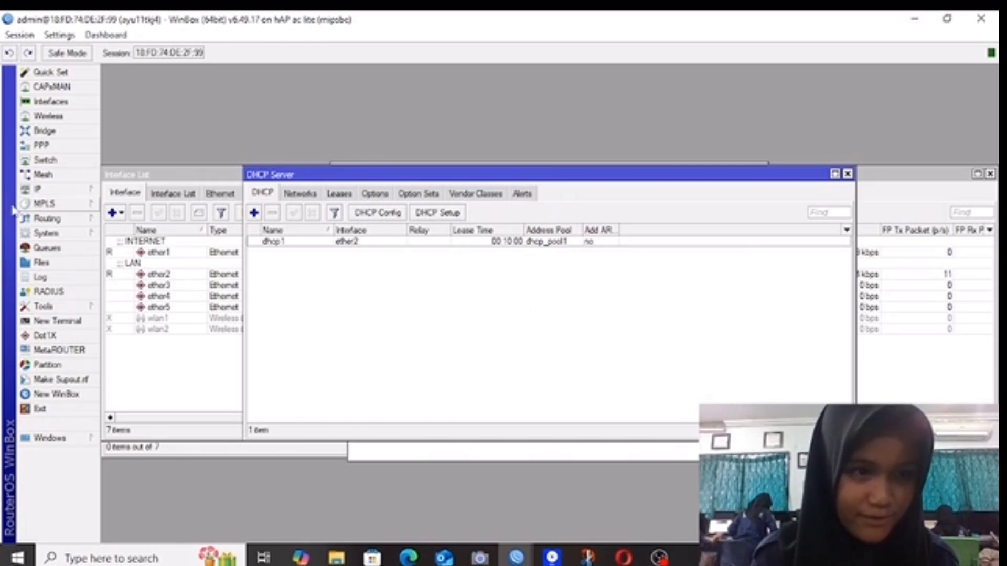
- Add a firewall NAT rule on the srcnat chain with out interface ether1 and the action masquerade
left_click(37, 189)
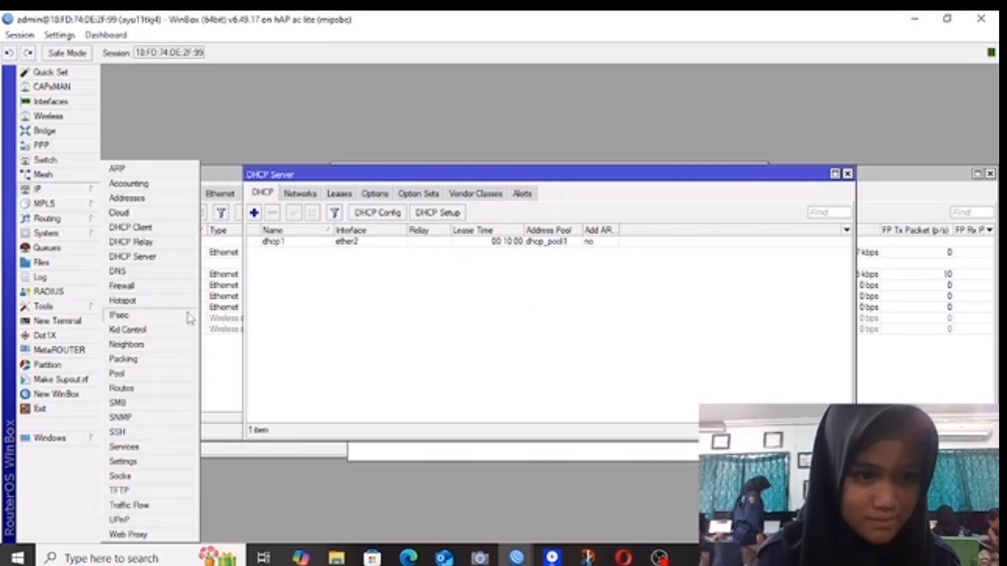
left_click(138, 286)
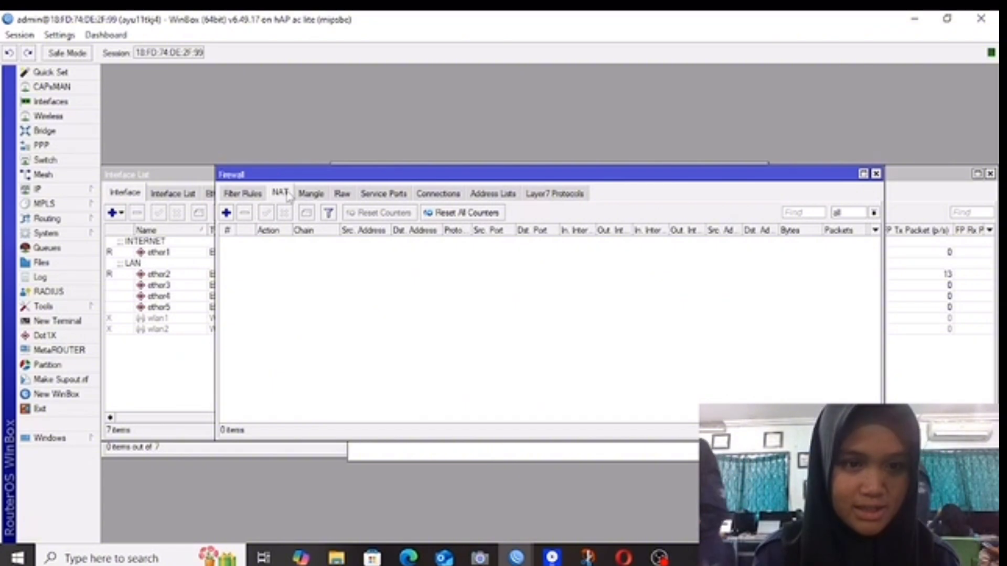
left_click(226, 213)
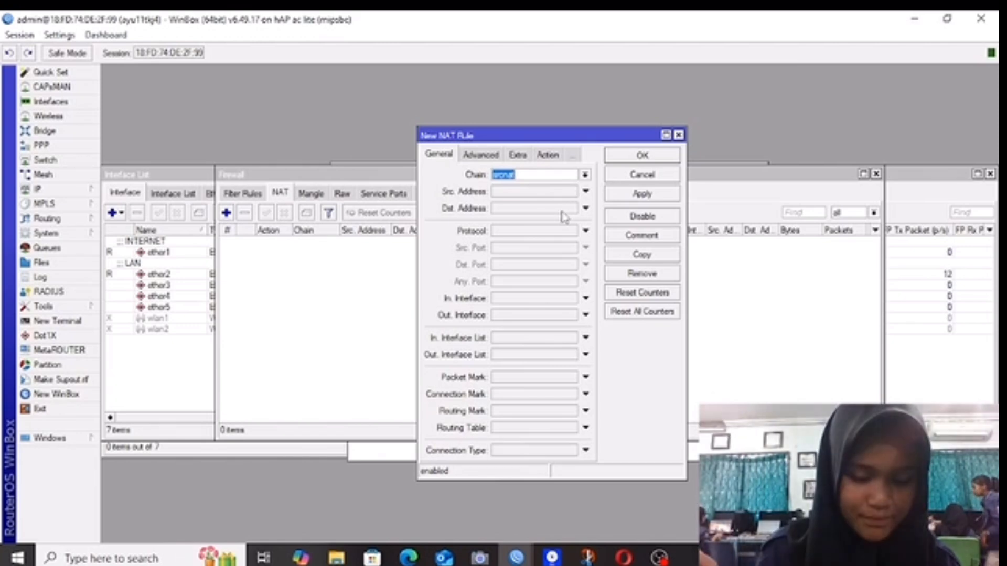
left_click(514, 315)
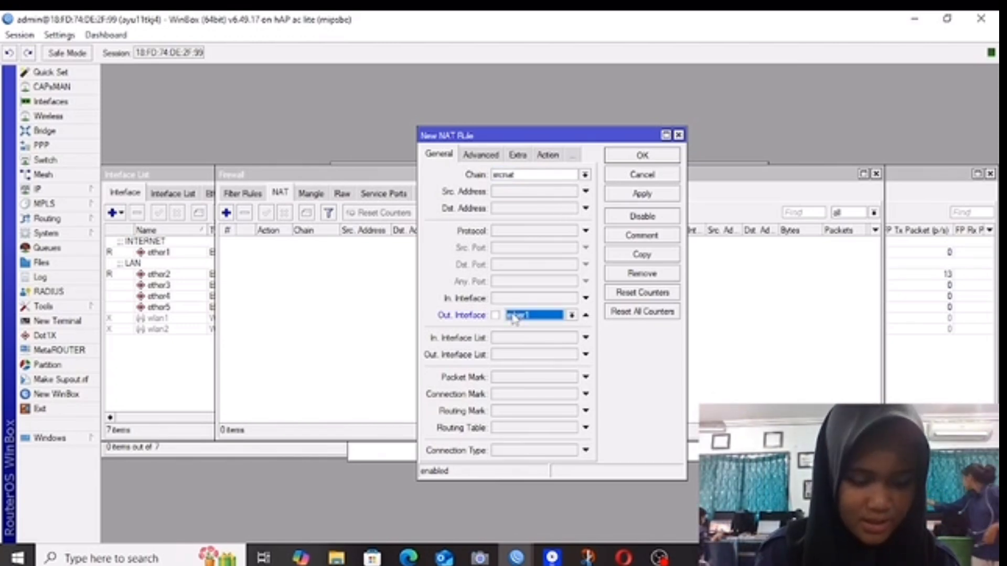
left_click(547, 155)
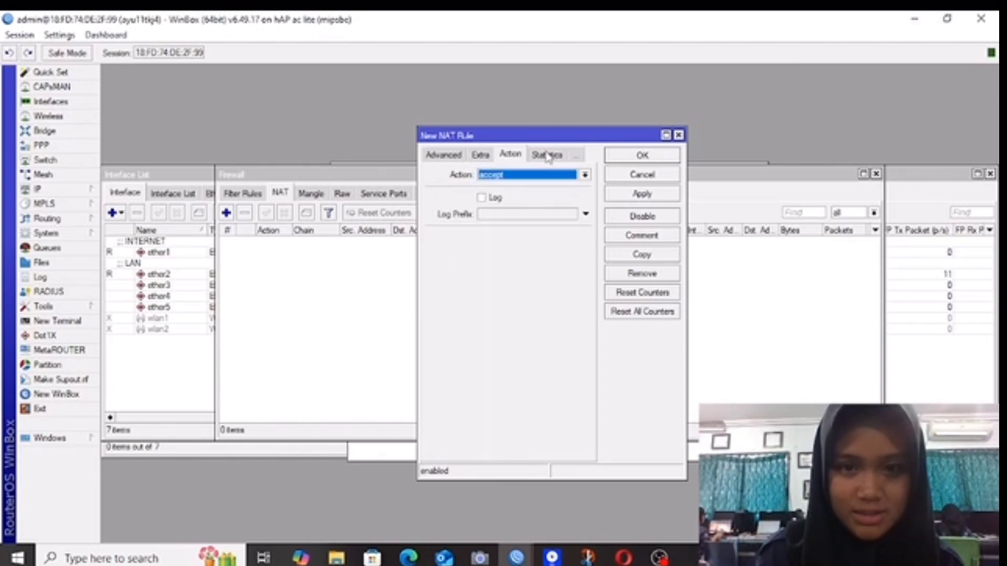
left_click(585, 174)
left_click(561, 243)
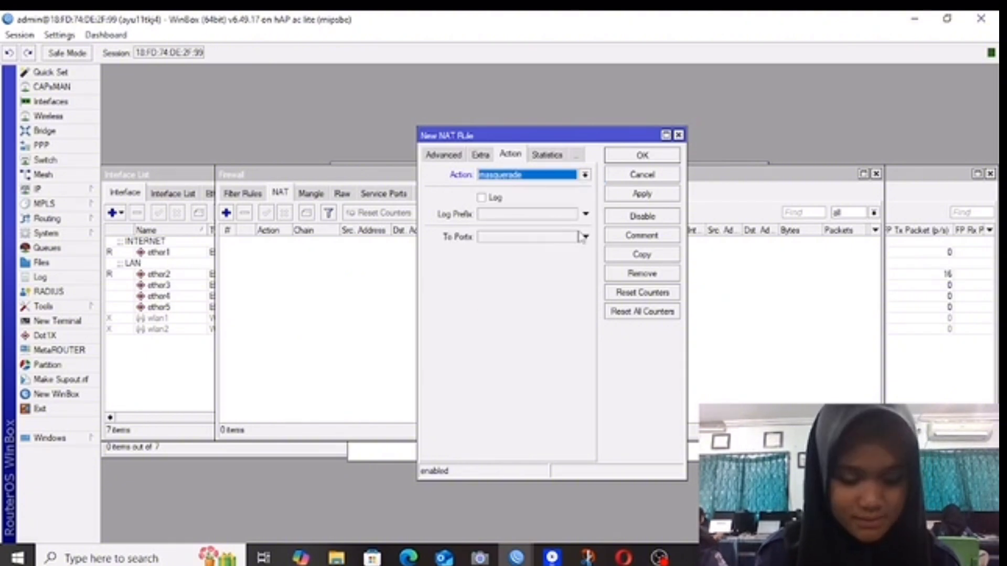
left_click(642, 195)
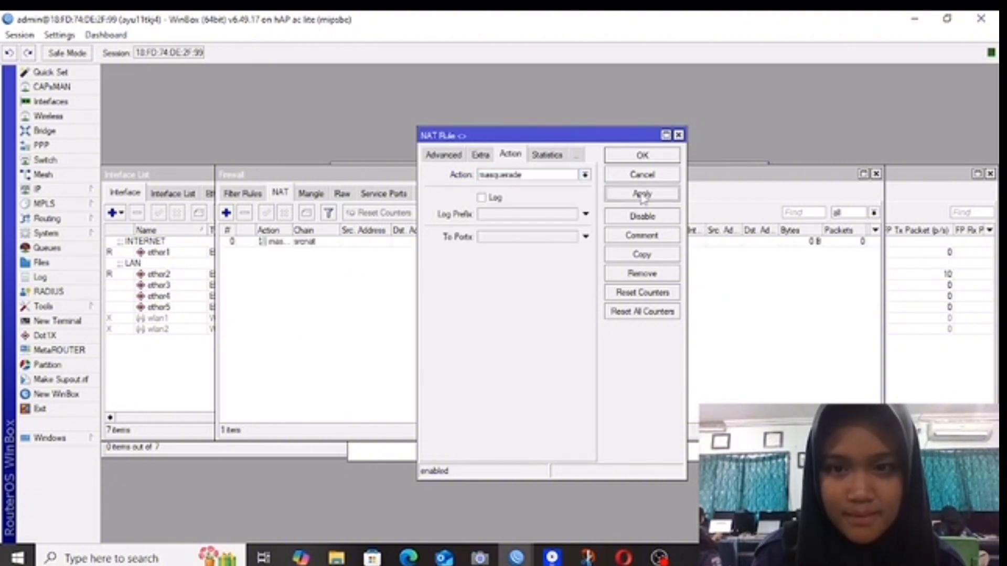
left_click(651, 156)
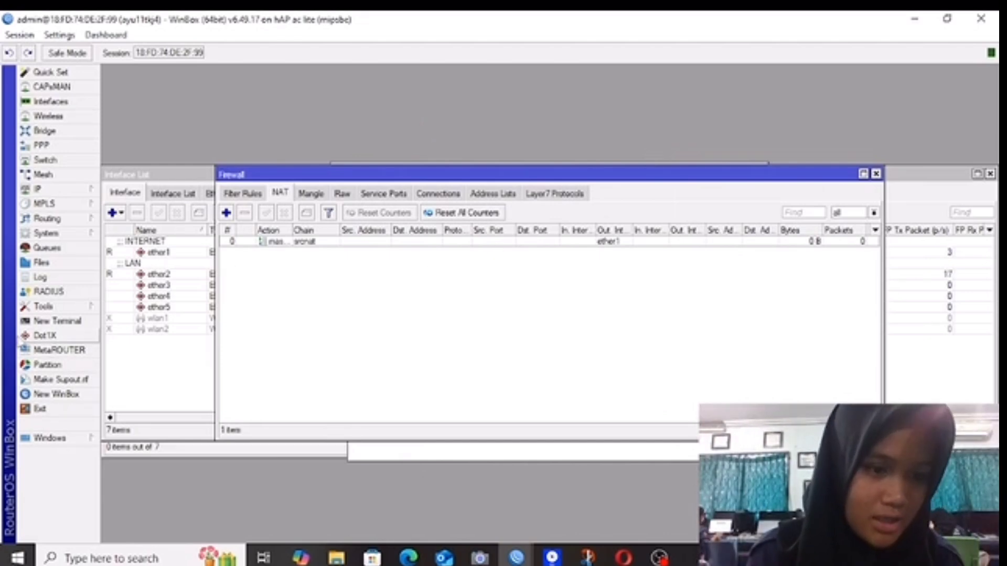
- Open a router terminal, decline viewing the software license and ping 8.8.8.8
left_click(52, 323)
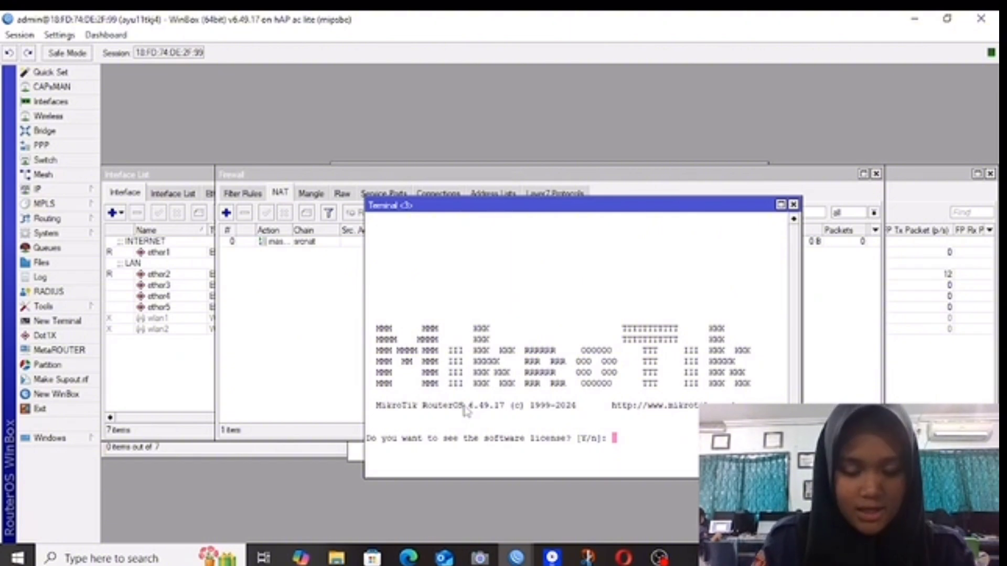
type("n")
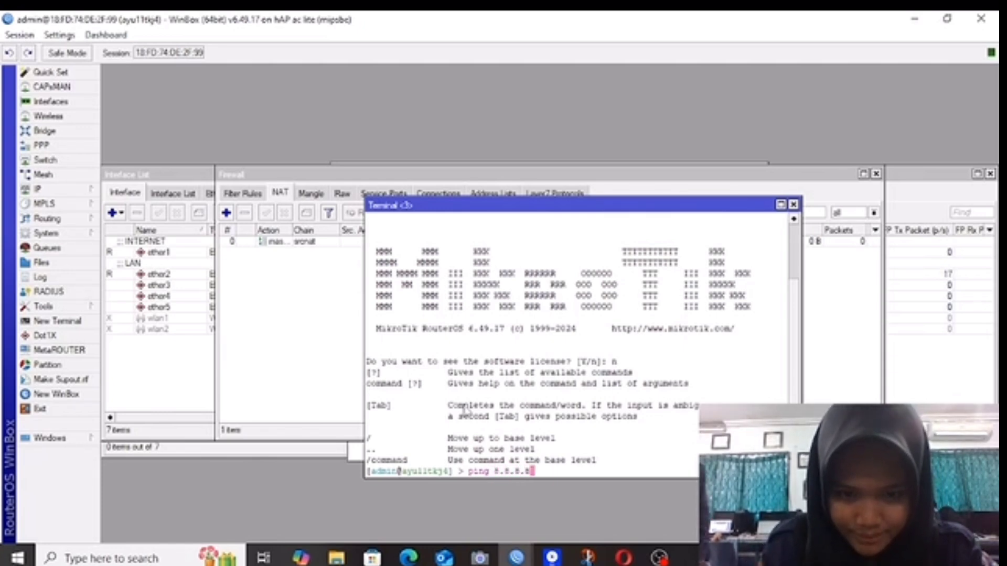
key("Return")
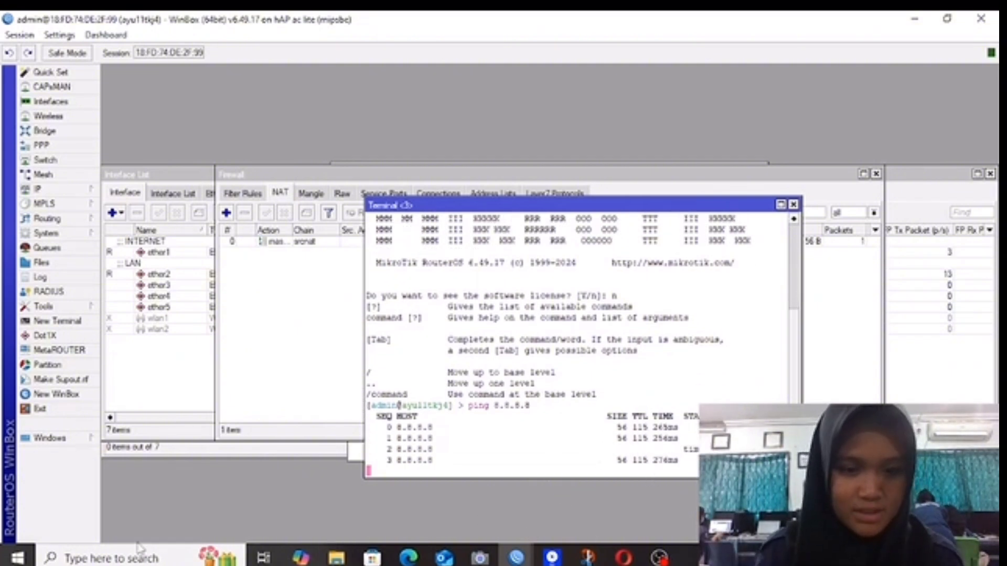
- Open the Windows Command Prompt and try to renew the computer's IP configuration with "ipconfig renew"
left_click(145, 559)
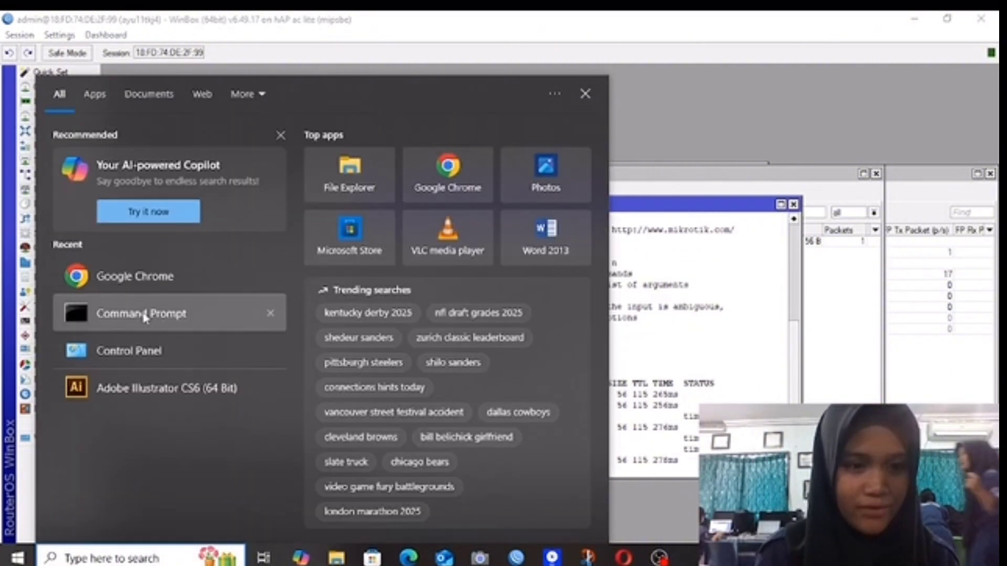
left_click(145, 315)
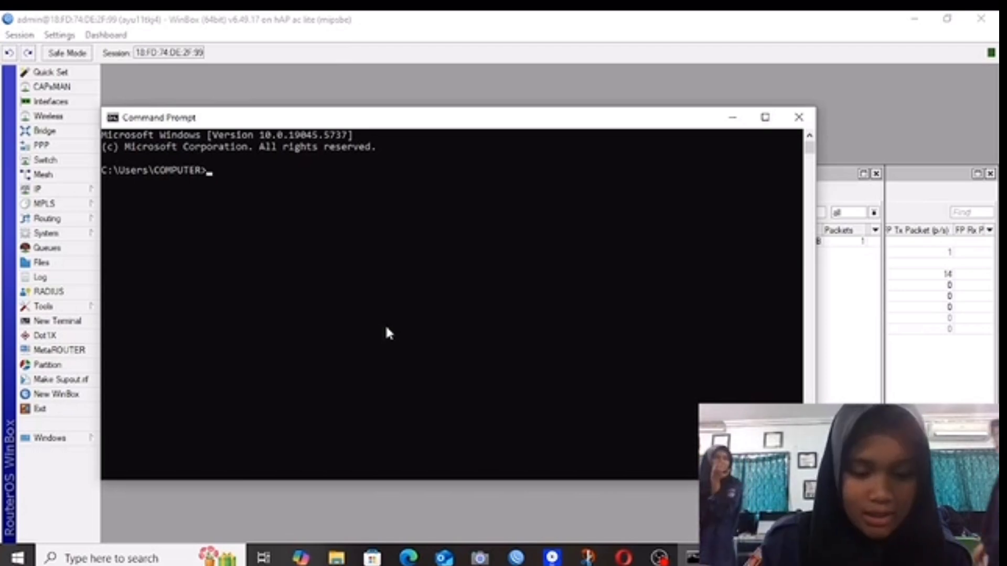
type("ipconfig")
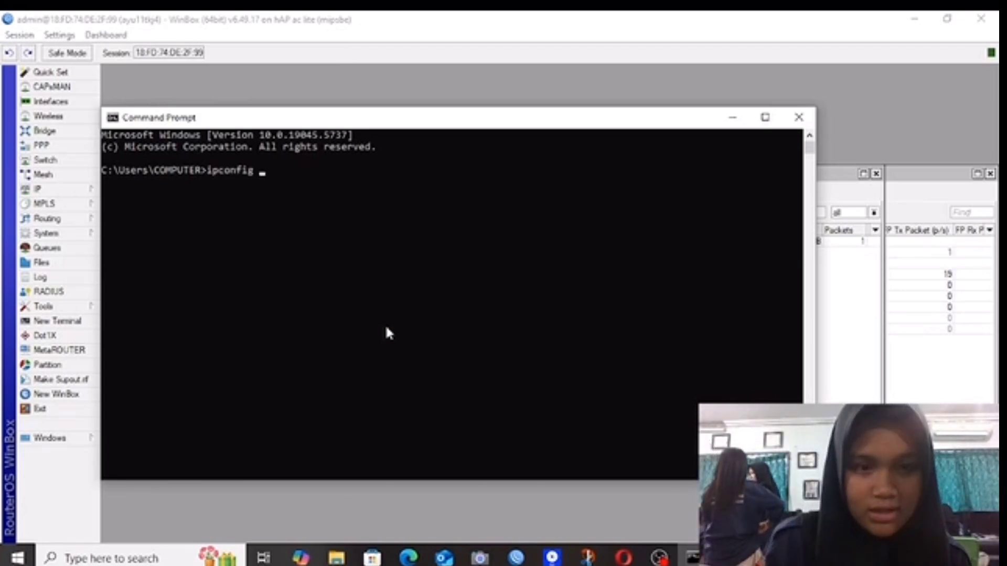
type(" r")
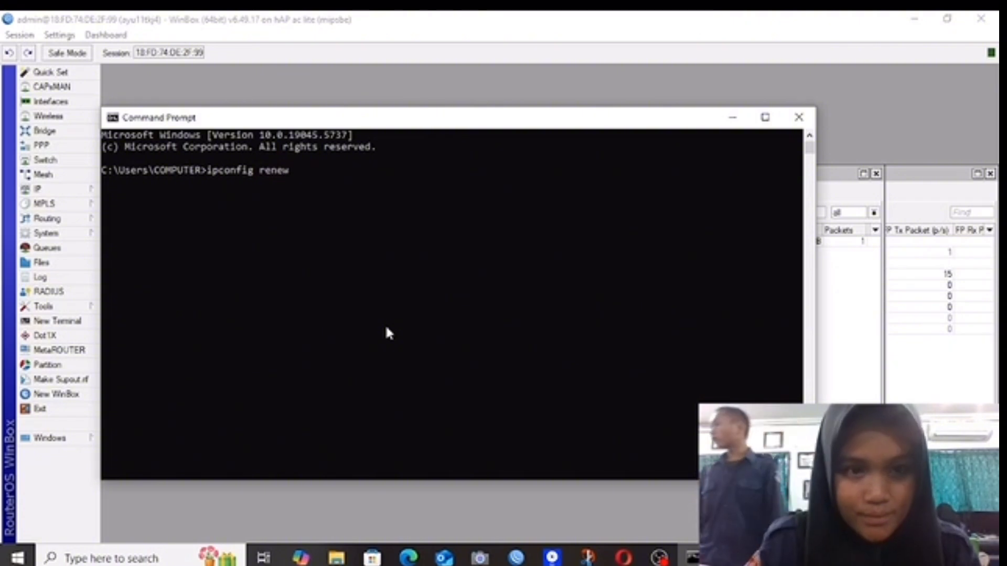
type("enew")
key("Return")
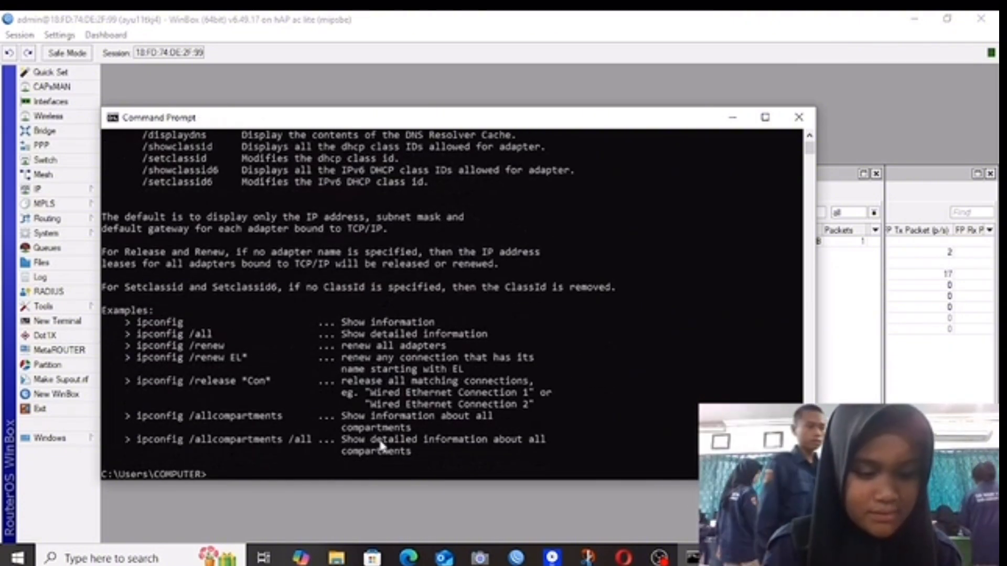
- Test the computer's internet connection through the router by running "ping 8.8.8.8" in the Command Prompt
type("ping 9")
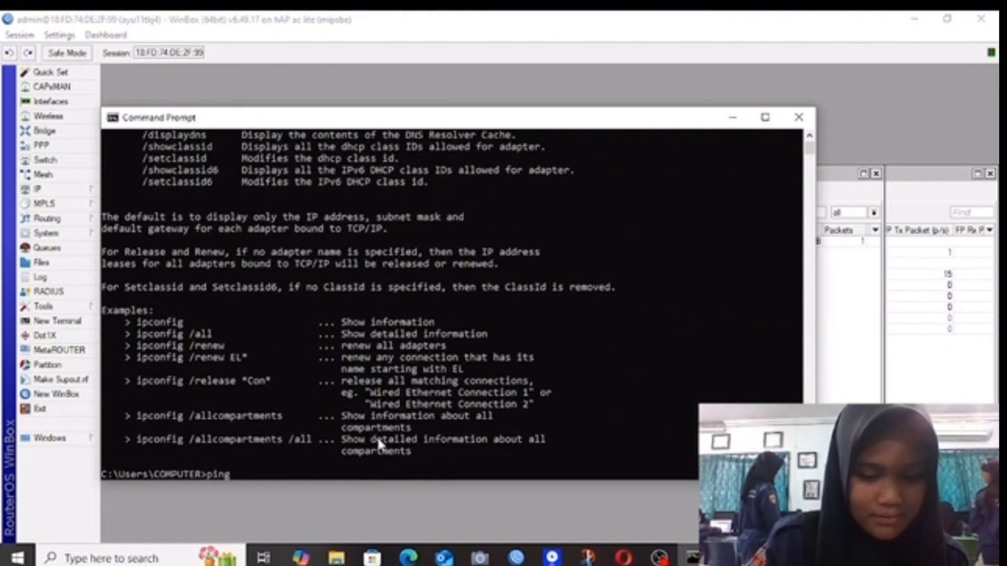
key("BackSpace")
key("BackSpace")
type("8.")
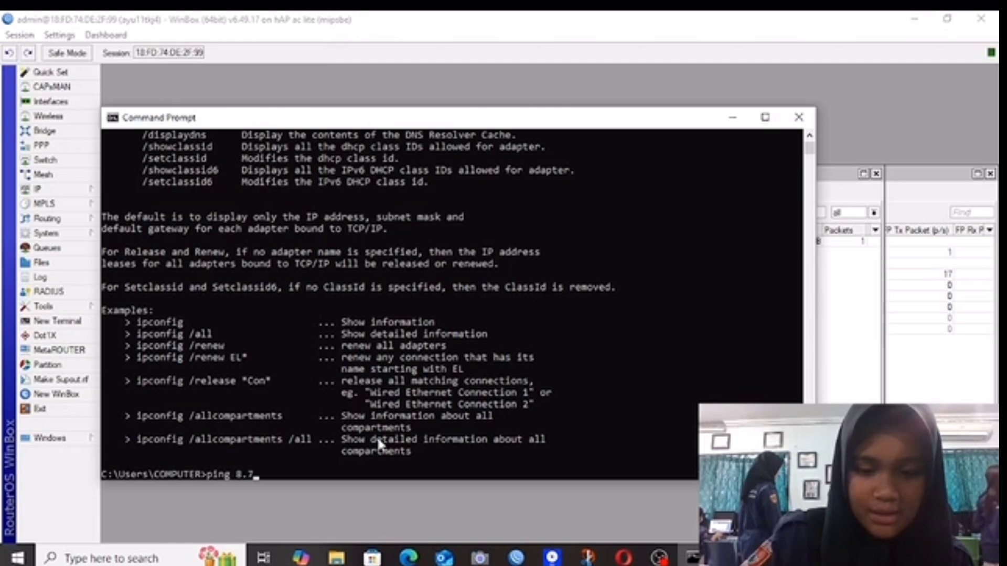
type("8.8")
type(".8.8")
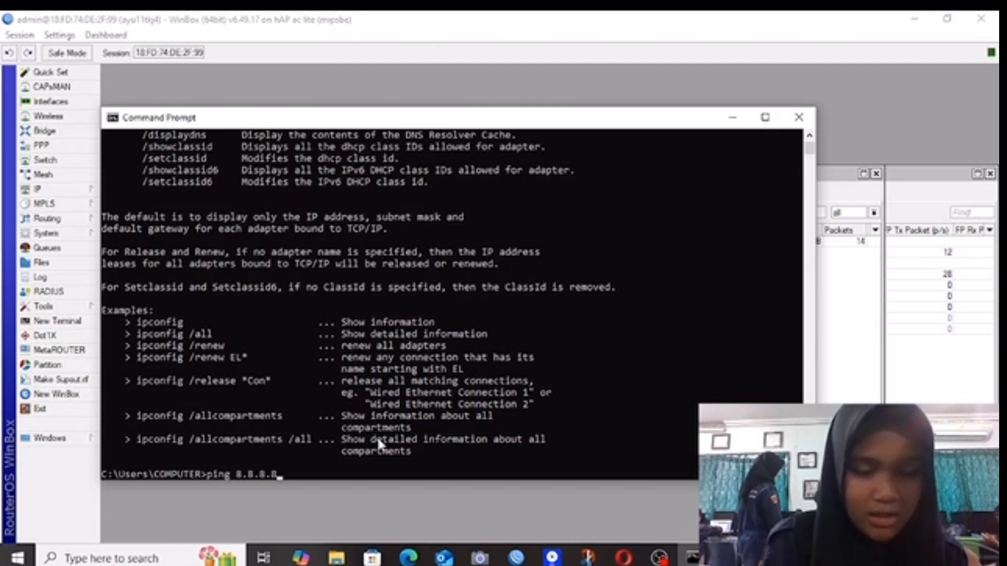
key("Return")
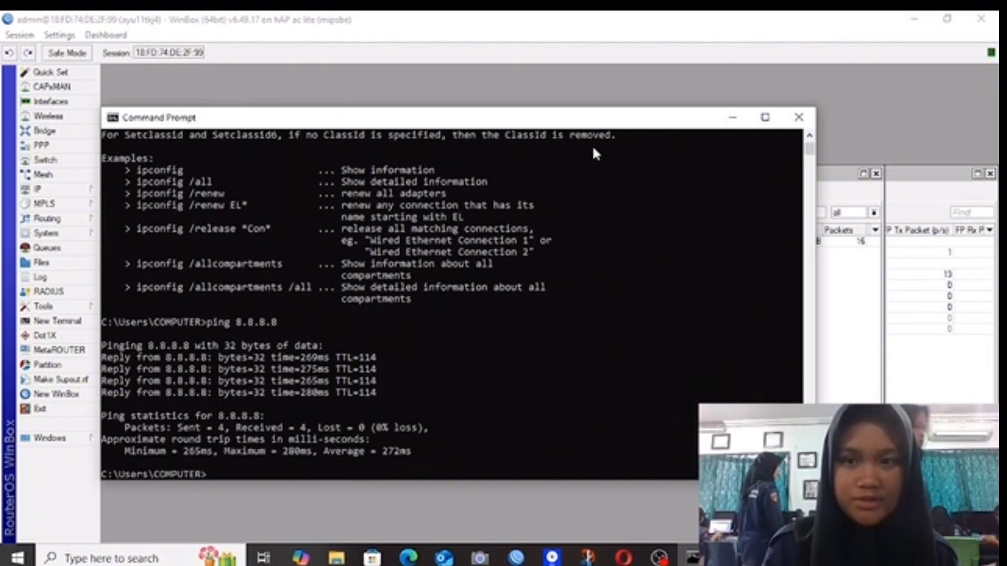
- Start a new firewall filter rule in WinBox on the forward chain with protocol 6 (tcp) and destination port 443
left_click(731, 119)
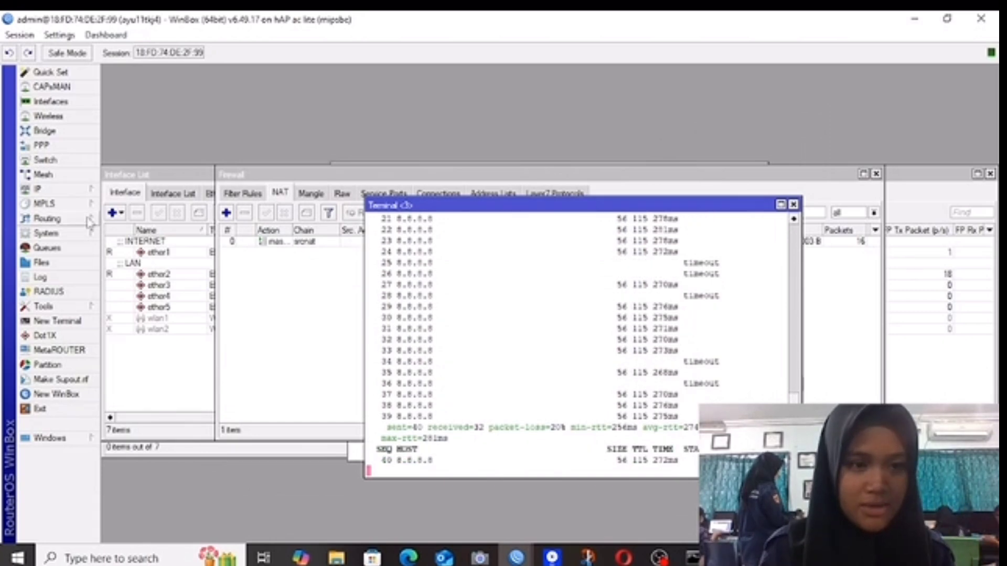
left_click(52, 189)
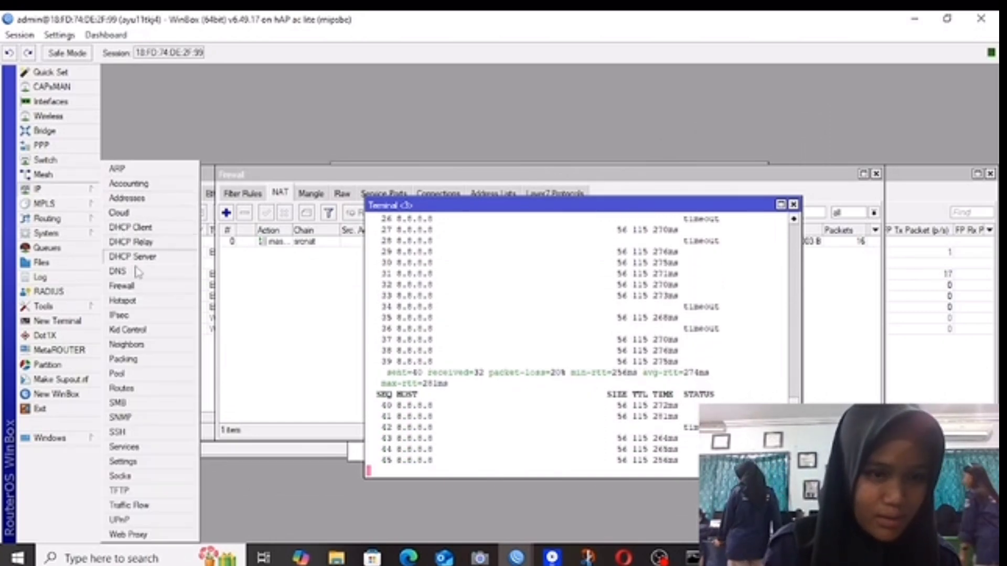
left_click(138, 289)
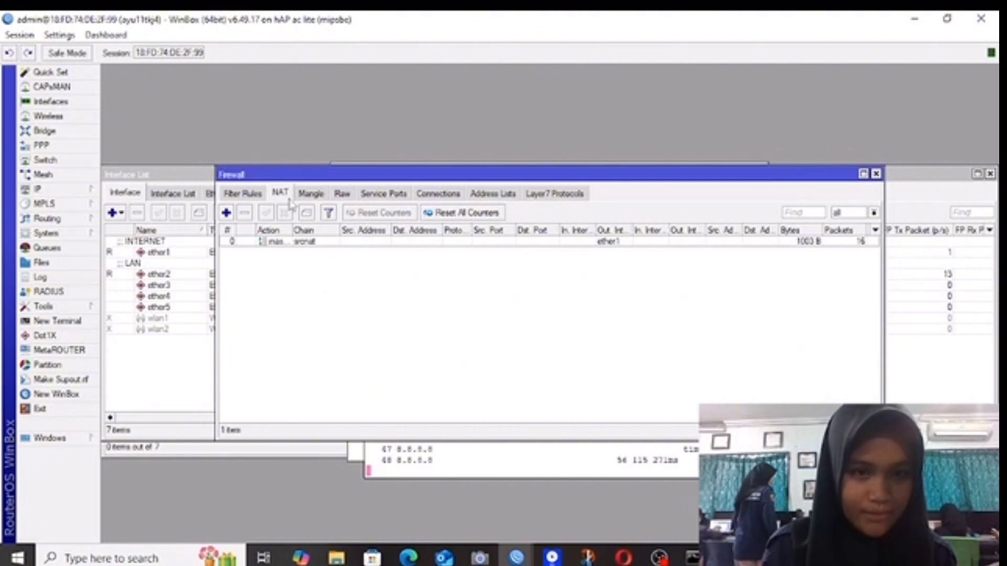
left_click(238, 194)
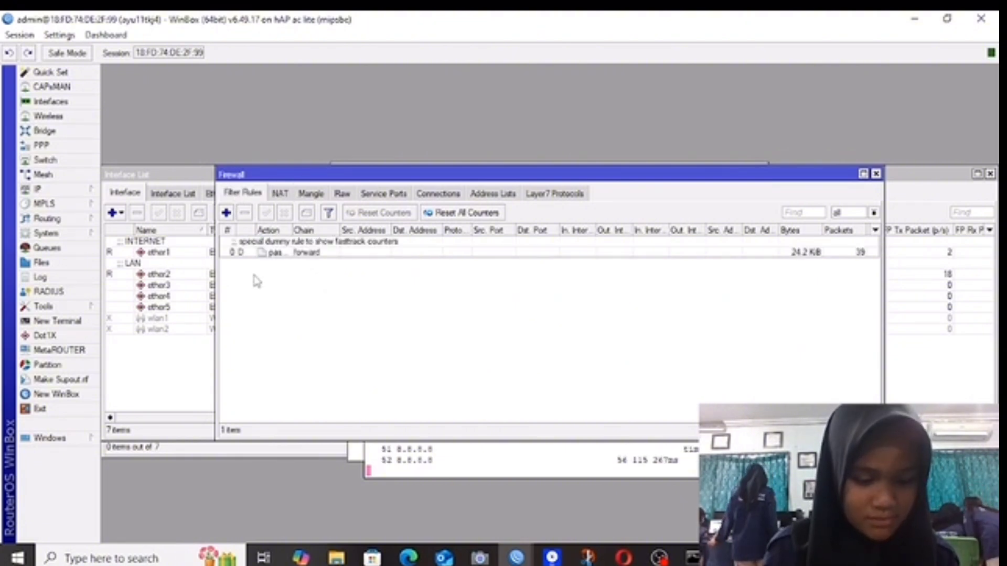
left_click(226, 212)
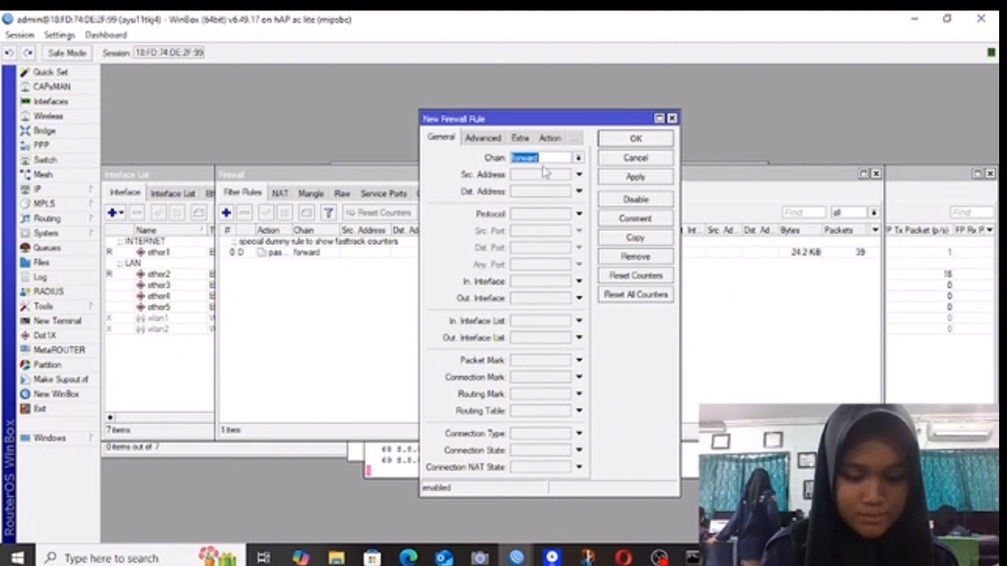
left_click(517, 216)
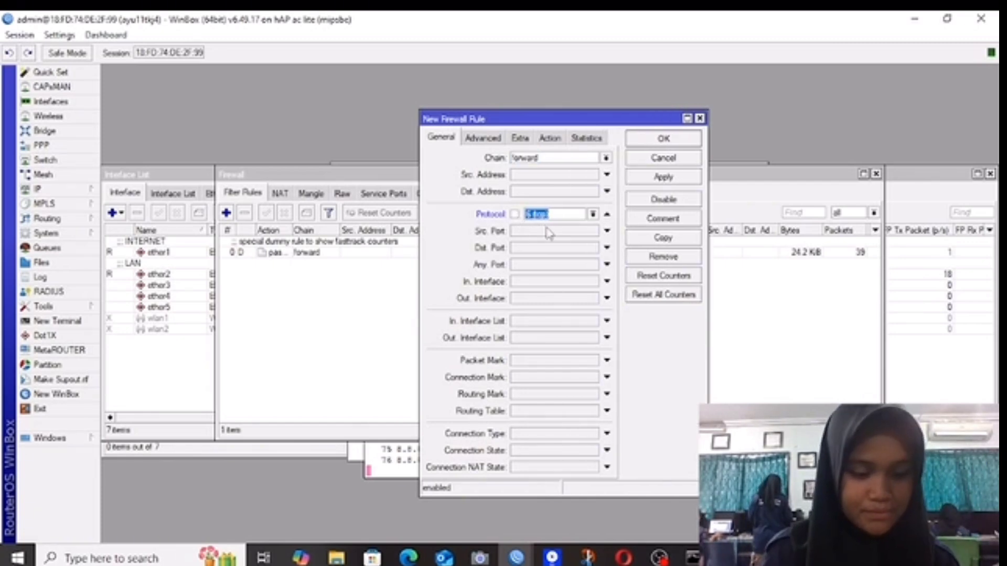
left_click(513, 249)
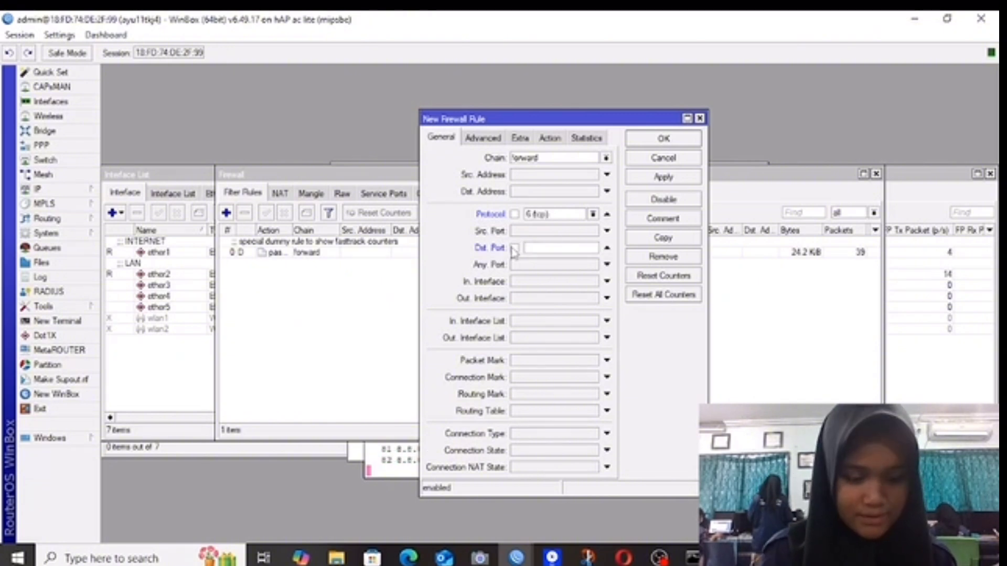
type("44")
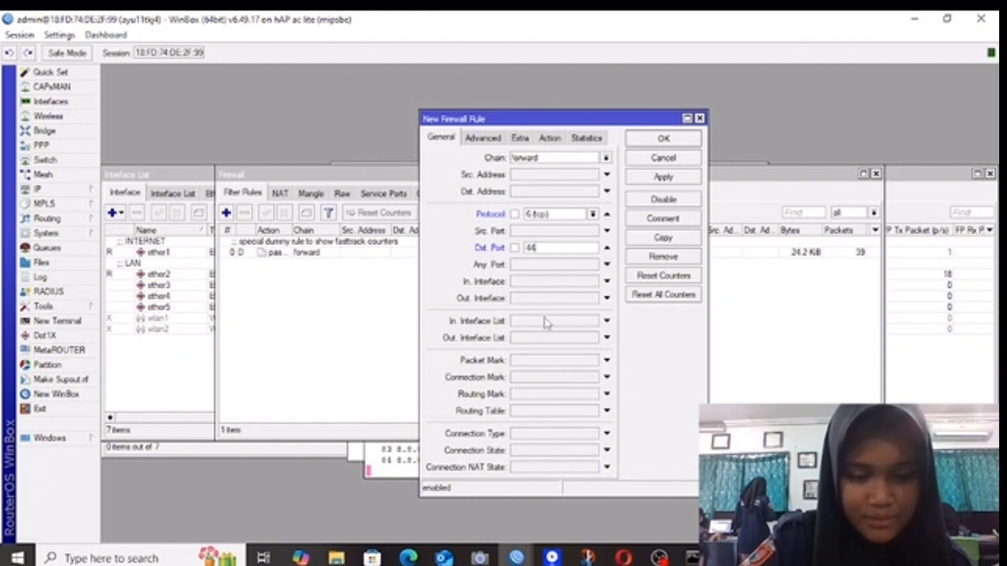
type("3")
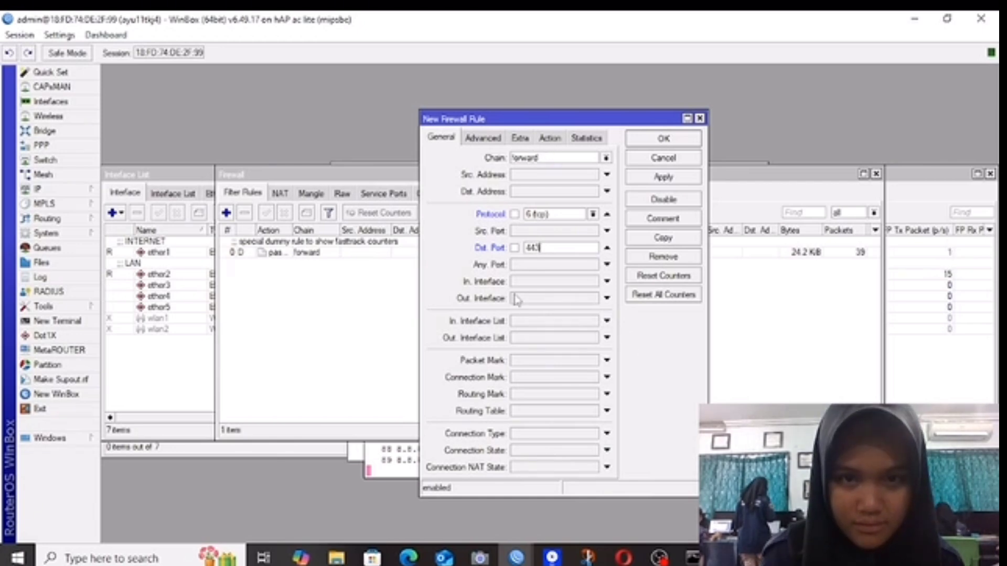
- Set the new firewall rule's advanced Content match to "polibatam.ac.id"
left_click(483, 138)
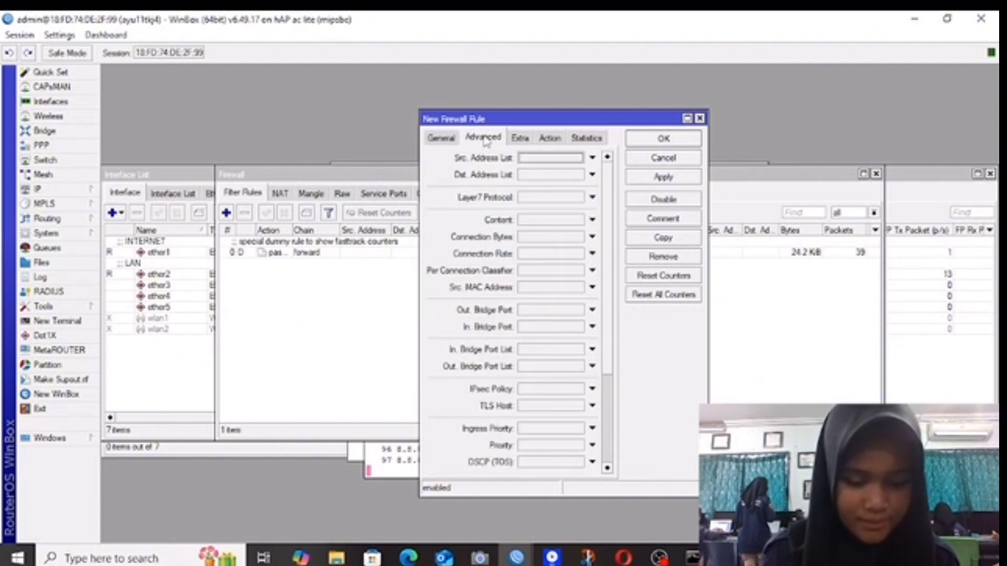
left_click(531, 221)
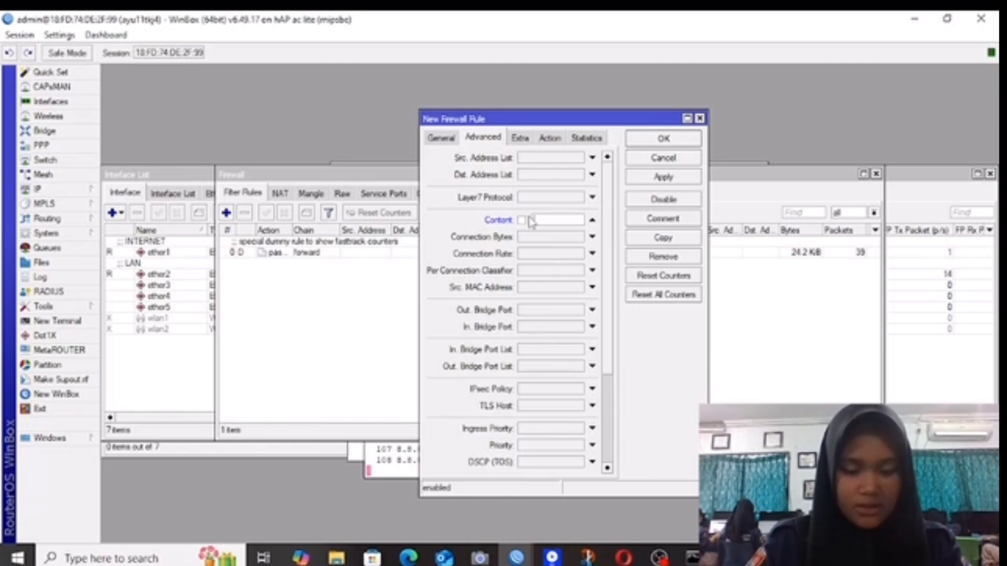
type("so")
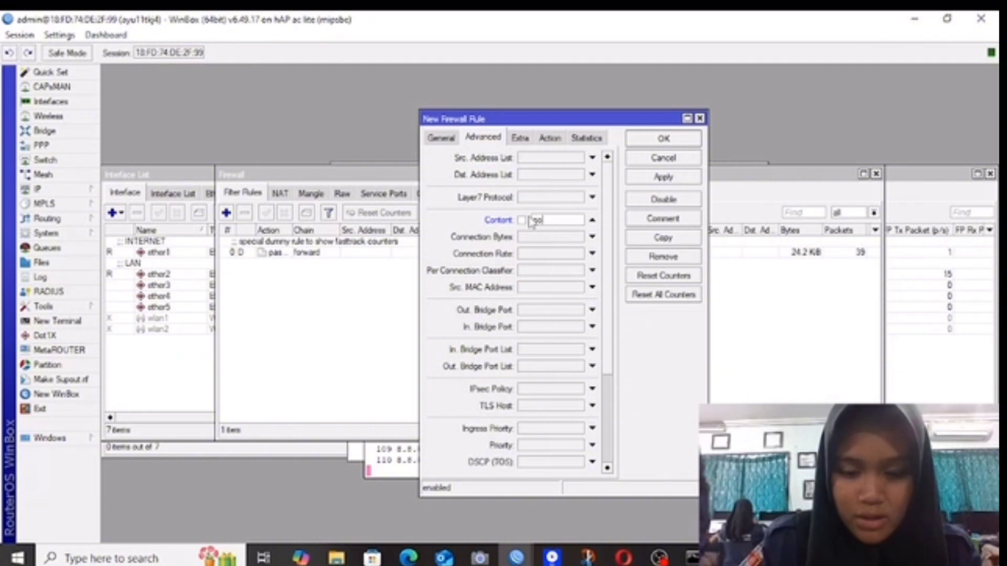
type("libatam")
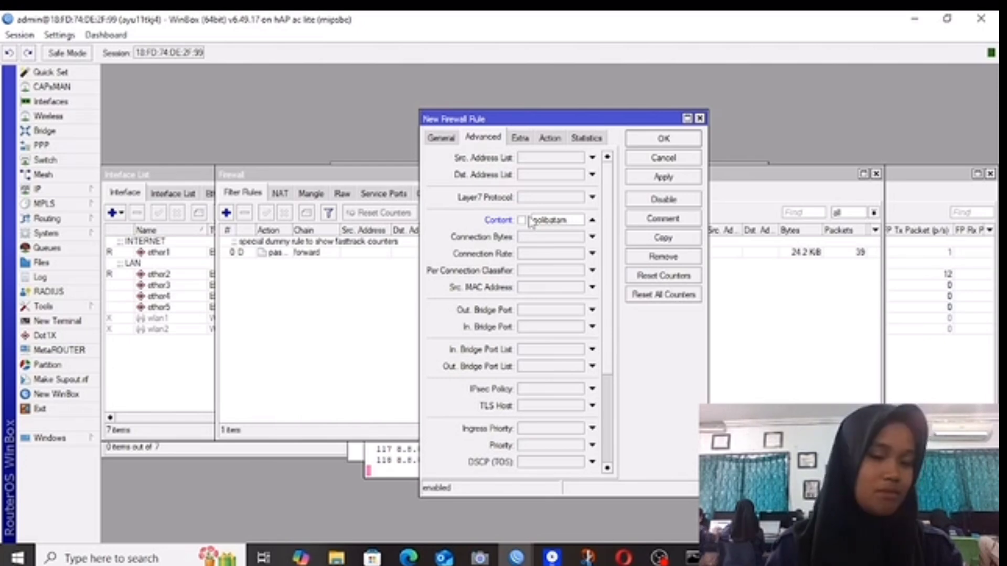
type("ac")
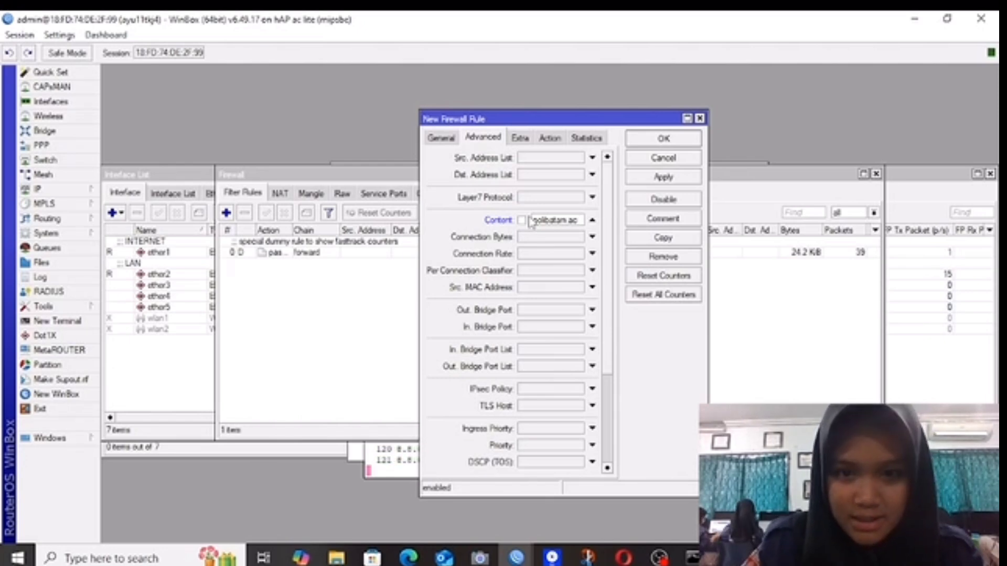
type(" id")
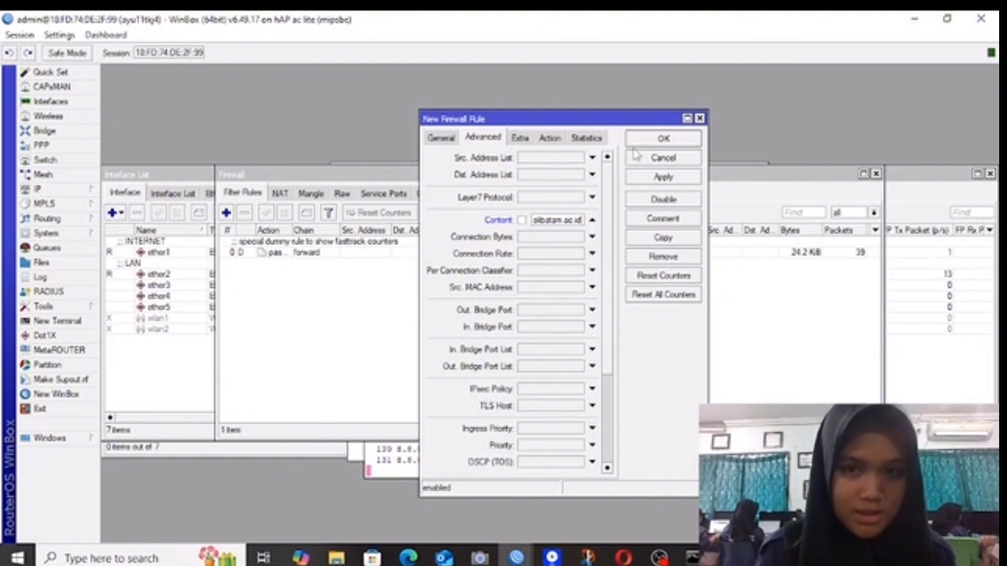
- Set the firewall rule's action to drop, save the rule and select it in the filter rules list
left_click(549, 137)
left_click(540, 158)
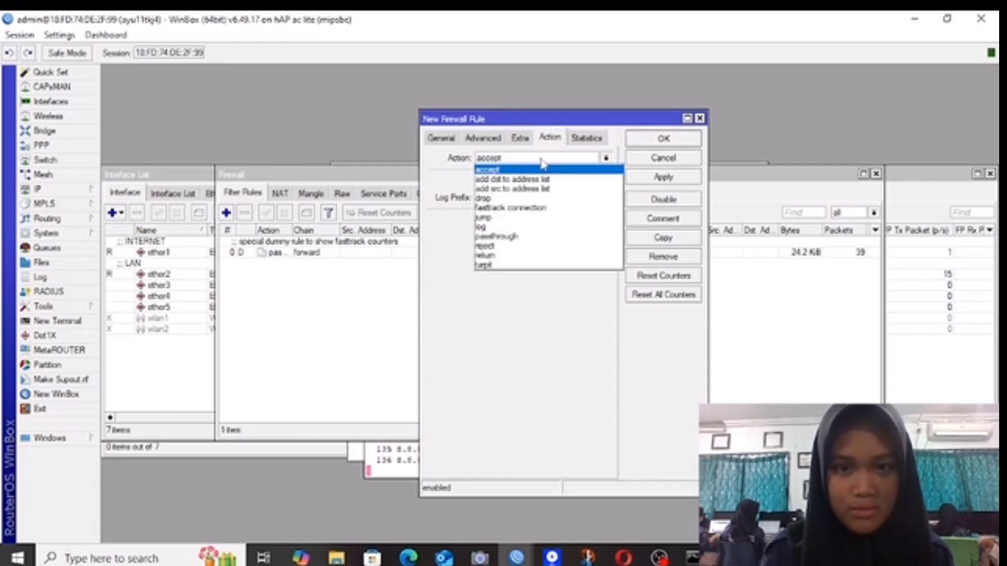
left_click(532, 199)
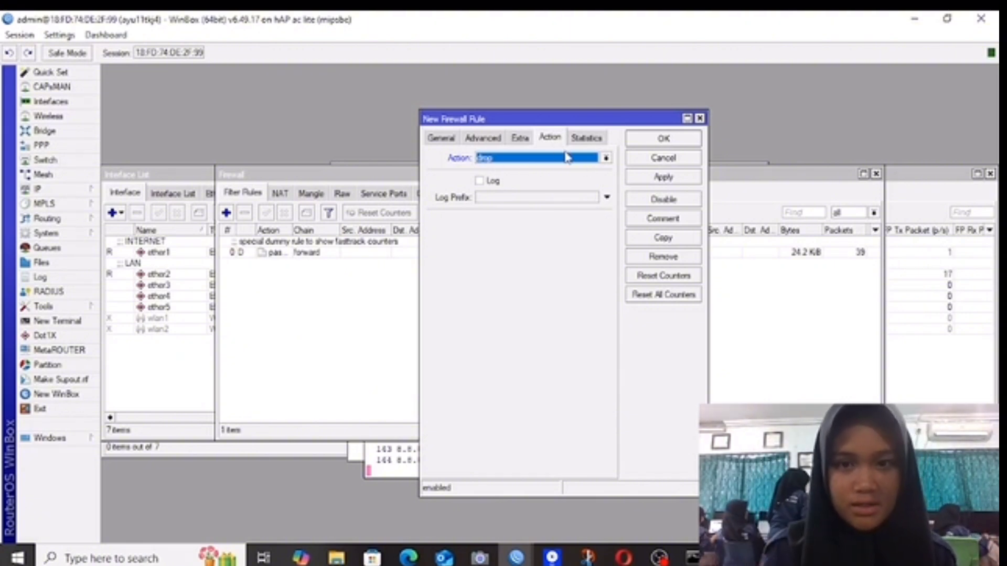
left_click(587, 139)
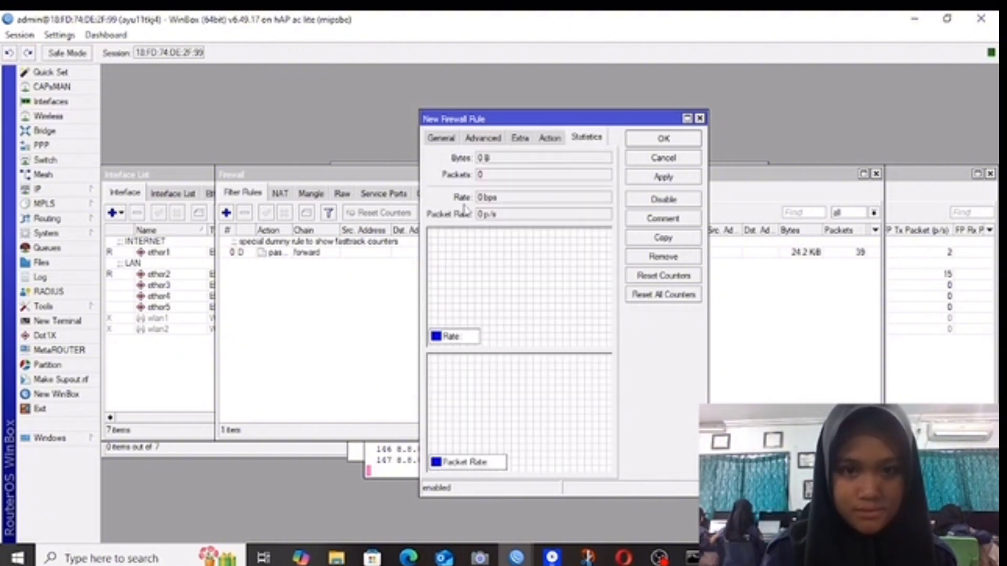
left_click(549, 138)
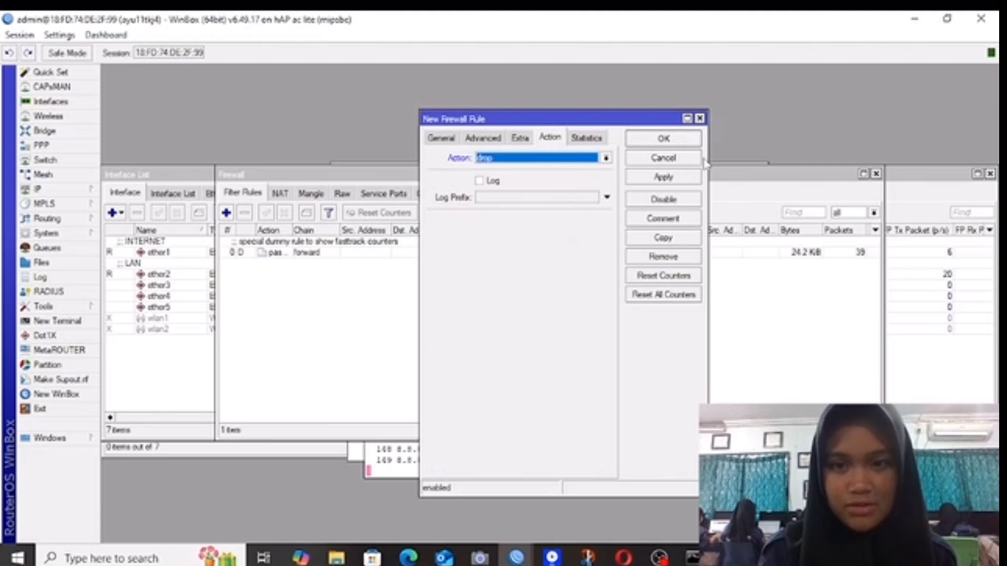
left_click(679, 179)
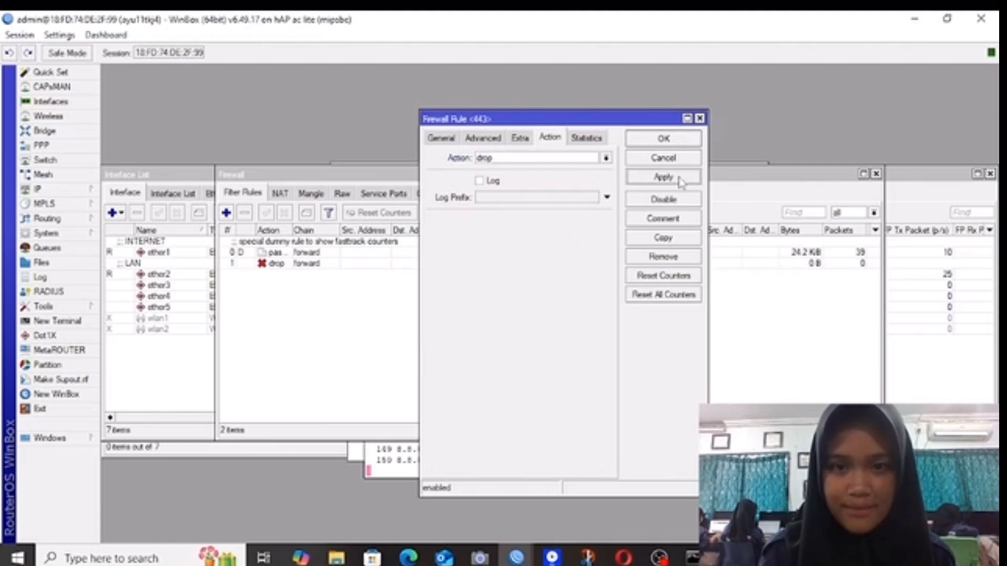
left_click(684, 142)
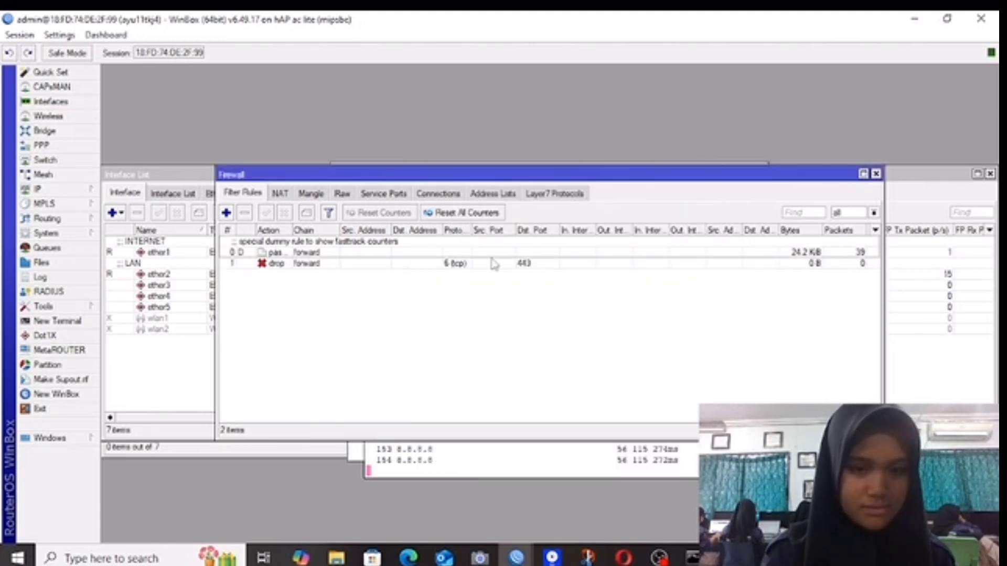
left_click(448, 265)
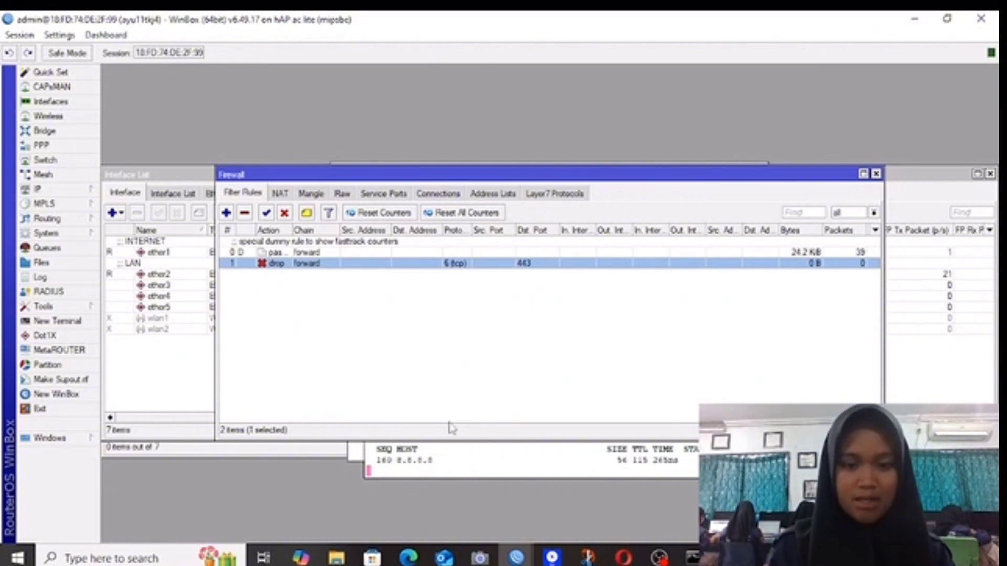
- Switch to Google Chrome and go to google.com
left_click(171, 556)
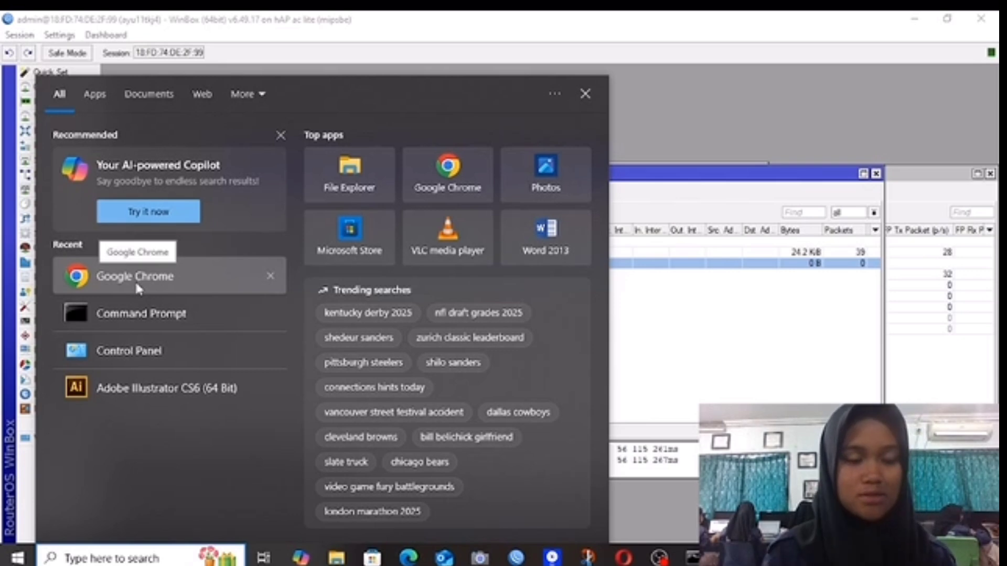
left_click(138, 286)
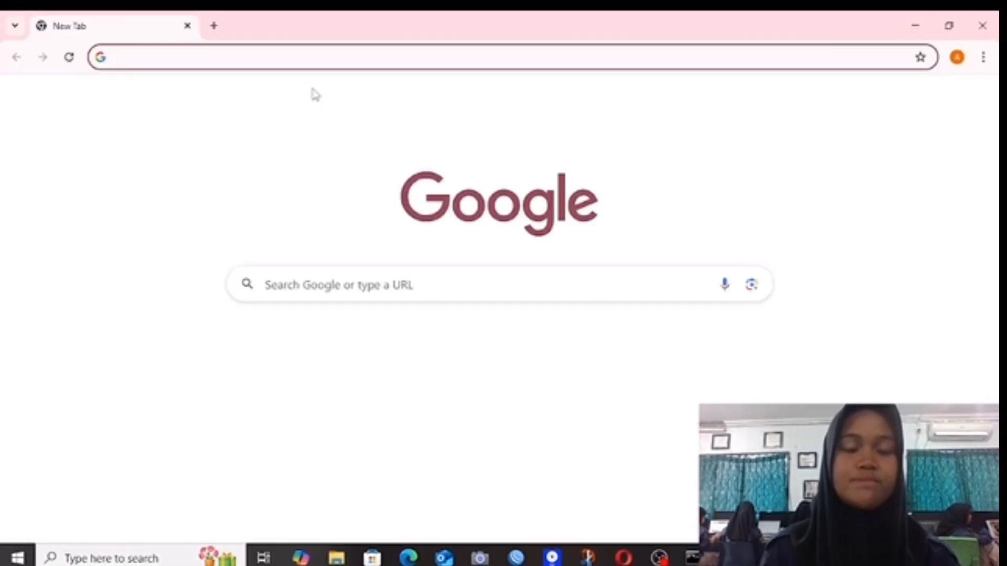
type("google.com")
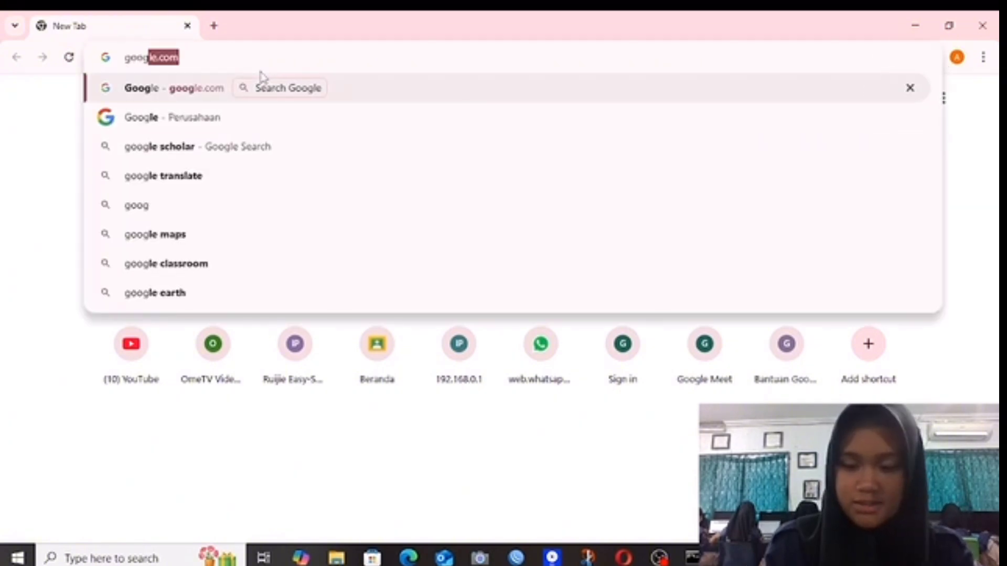
key("Return")
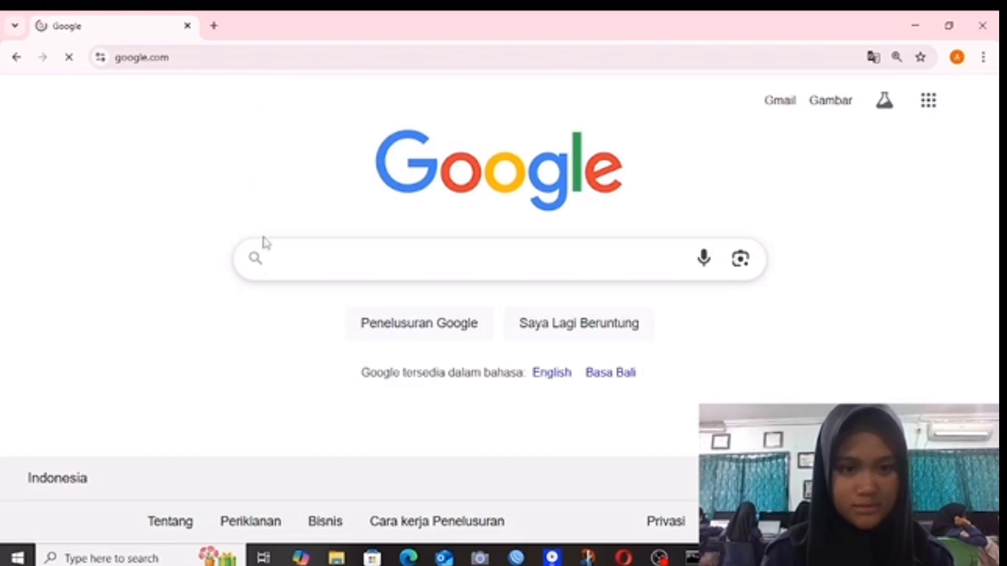
- Search Google for "polibatam.ac.id" and try to open the Politeknik Negeri Batam website from the results
left_click(290, 255)
type("p")
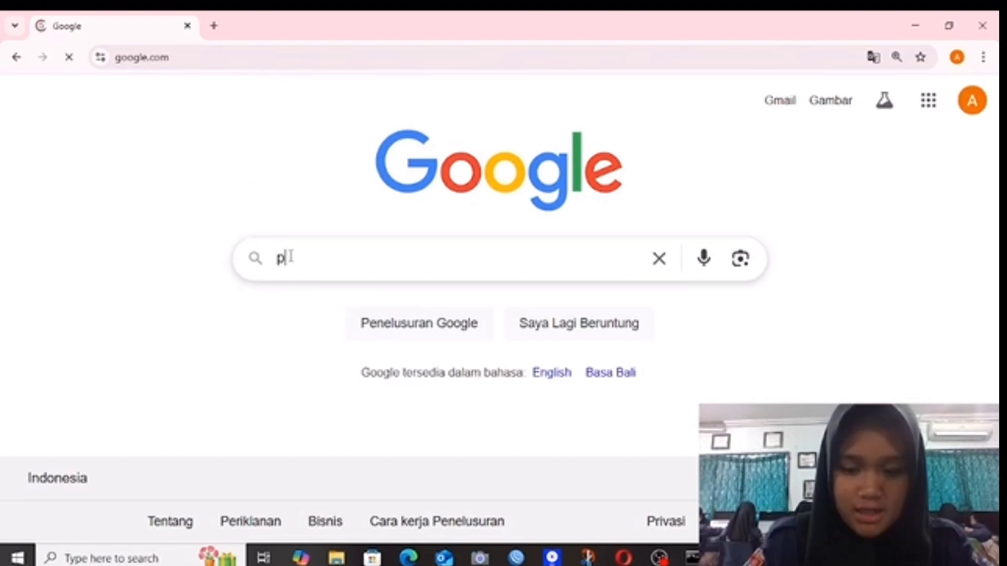
type("olibatam")
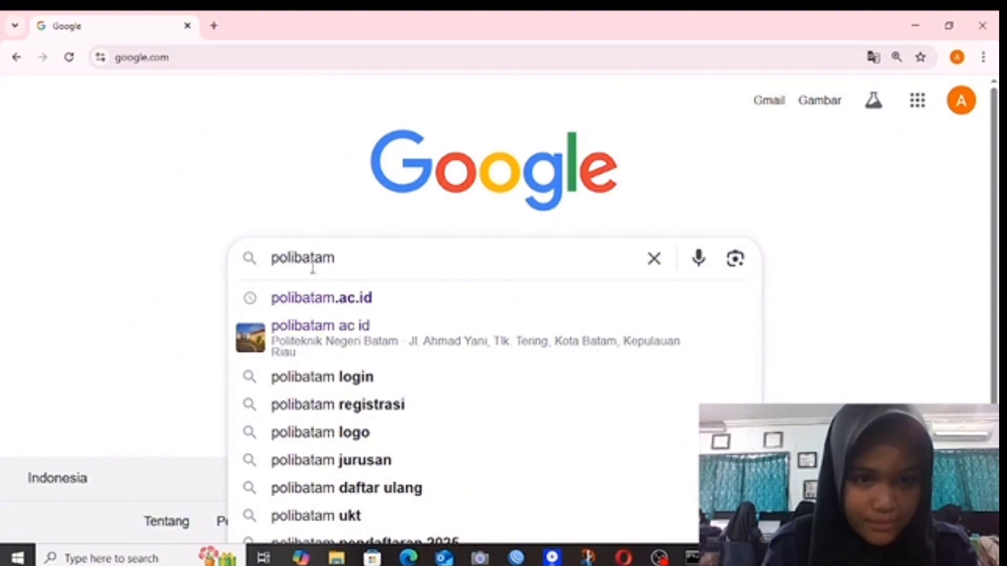
type(".")
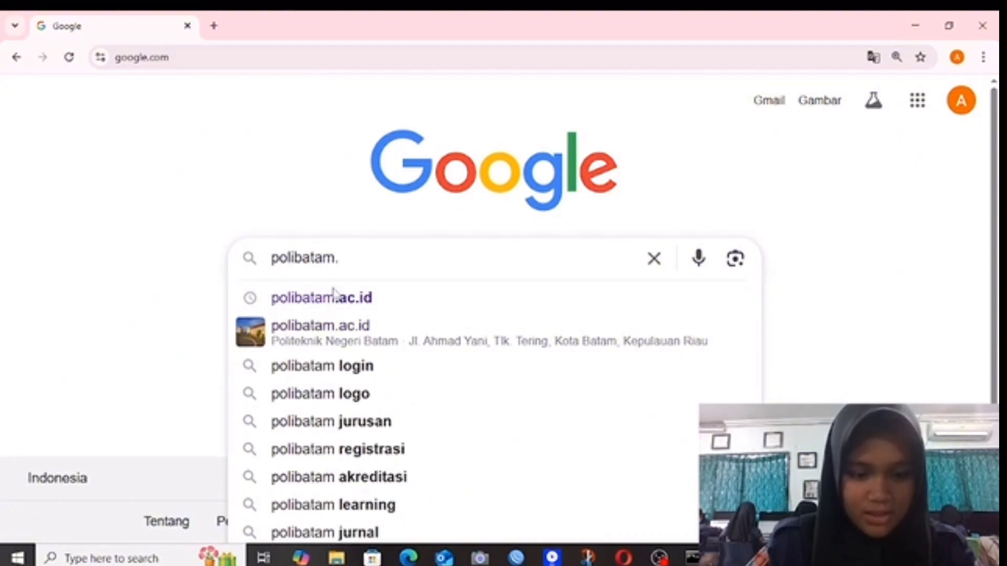
type("ac.id")
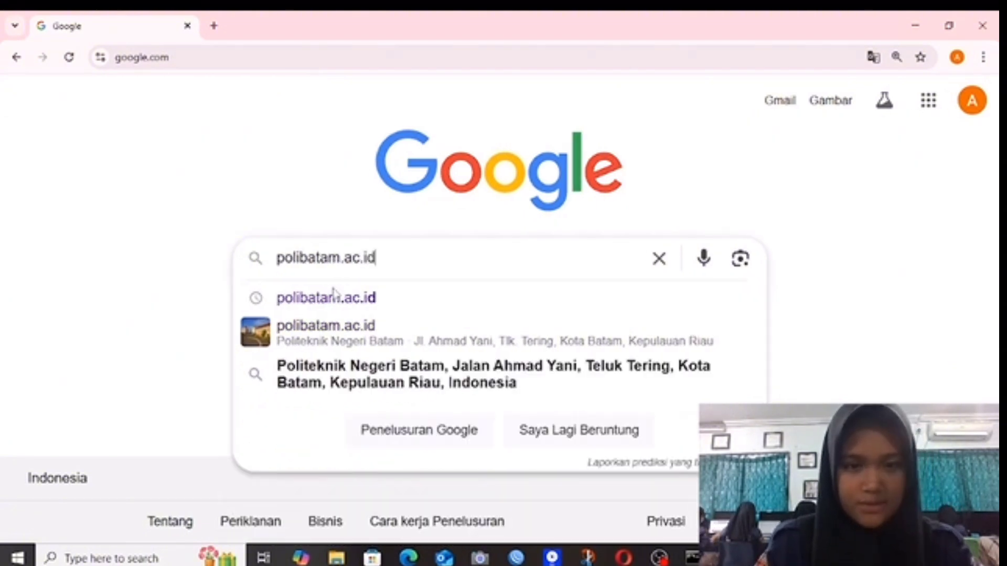
key("Return")
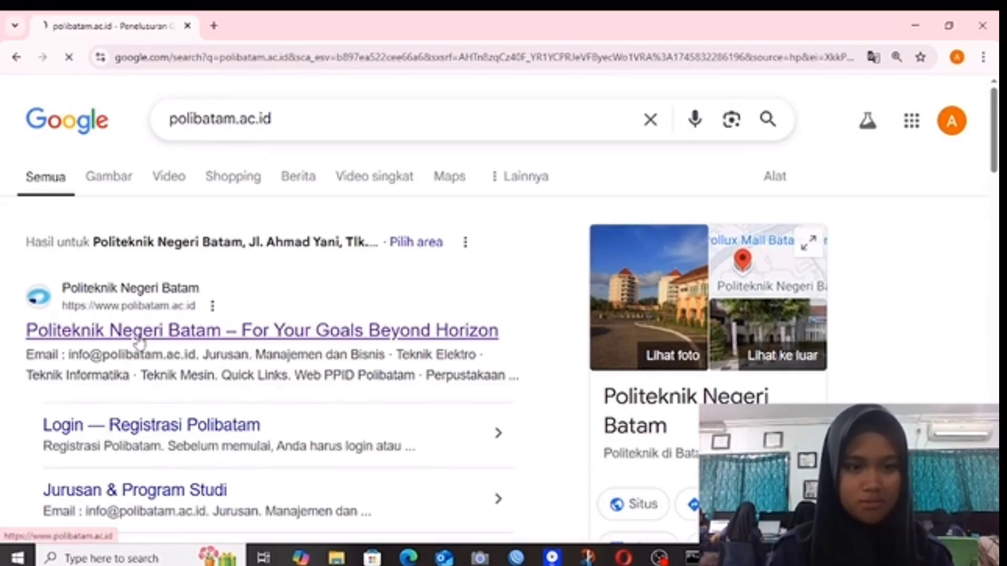
left_click(240, 337)
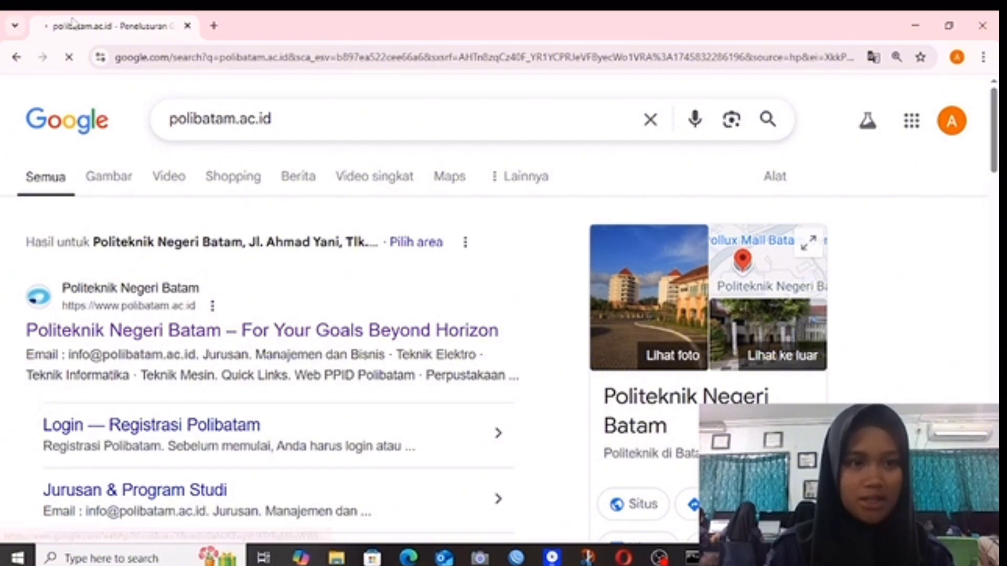
- Switch back to WinBox, open the drop rule for port 443 and examine its traffic statistics
left_click(558, 555)
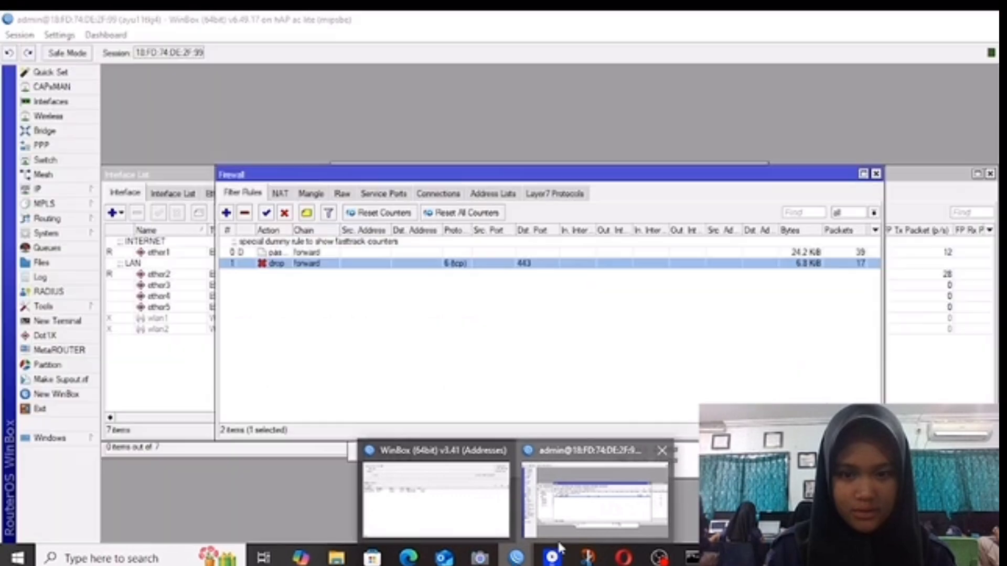
double_click(390, 268)
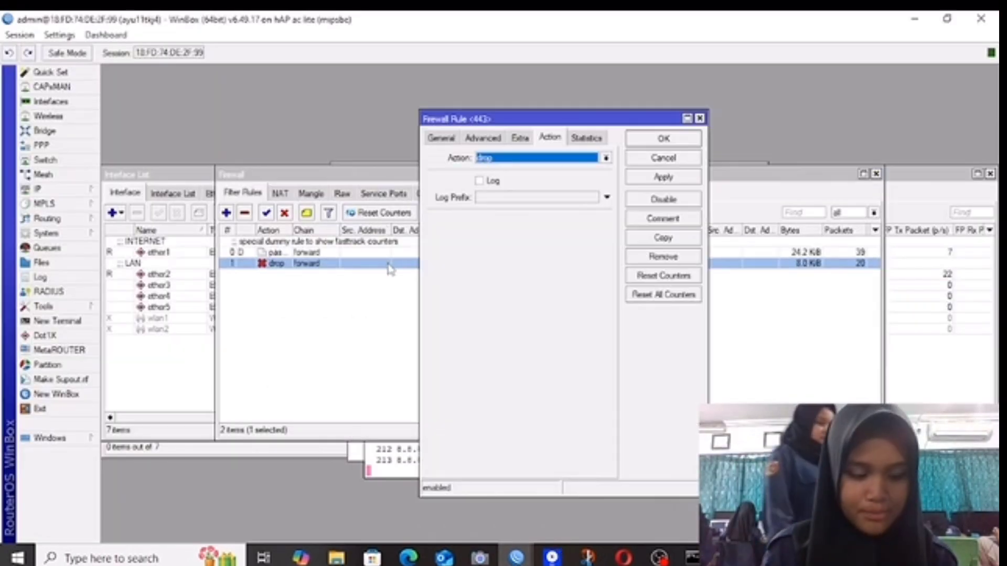
left_click(579, 140)
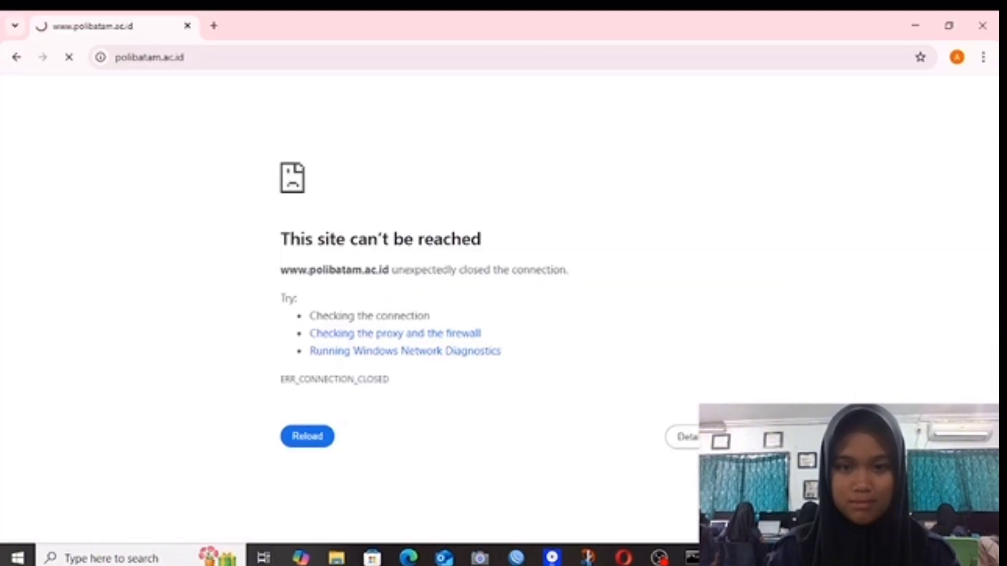
- Return to the WinBox router session, examine the port 443 drop rule's traffic statistics, then apply and close the rule
key("alt+Tab")
left_click(692, 557)
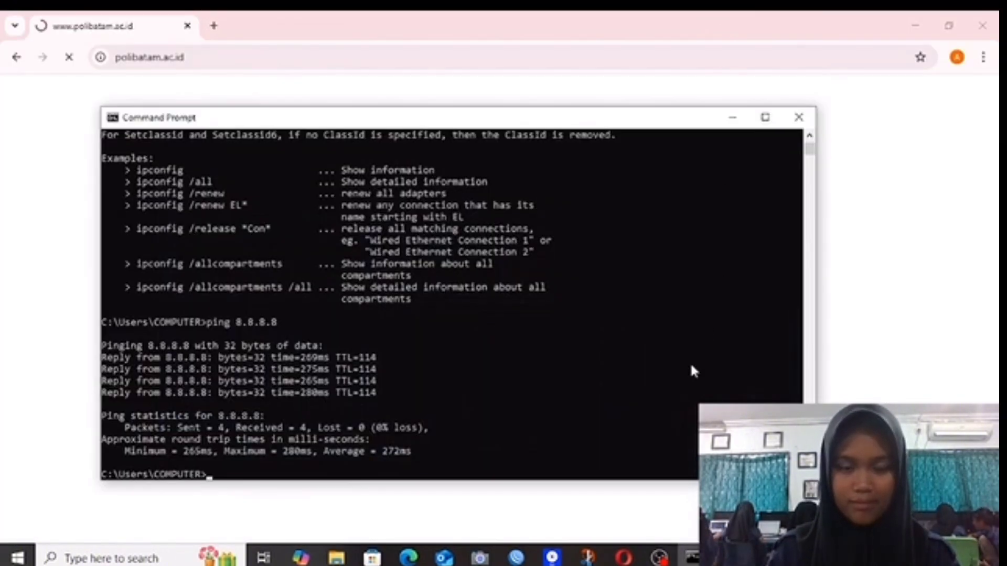
left_click(517, 558)
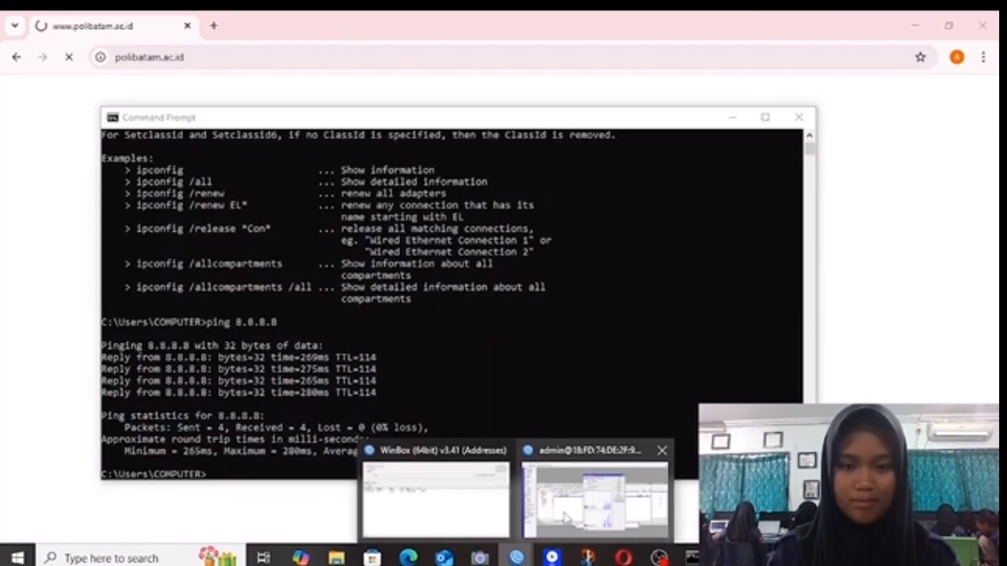
left_click(575, 461)
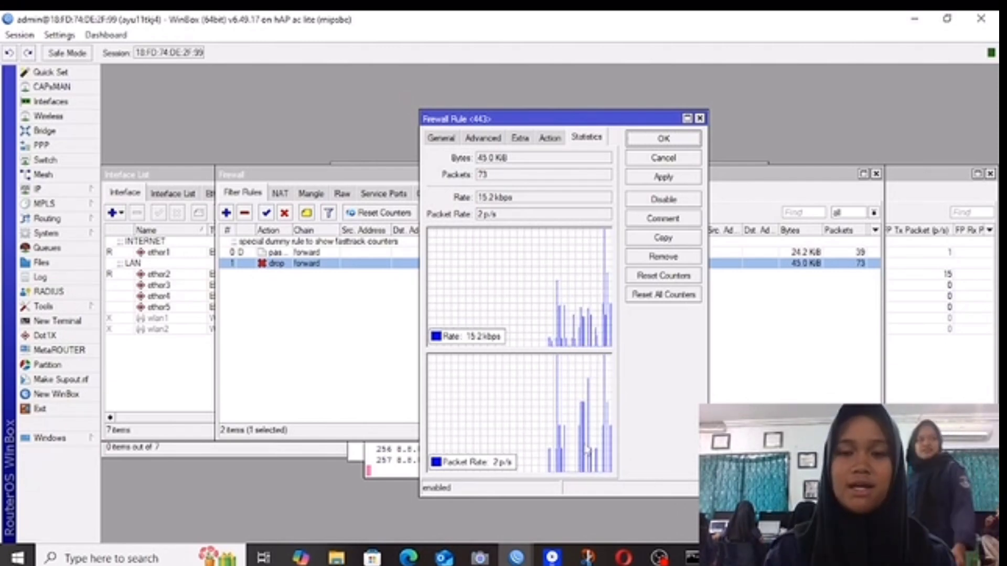
left_click(662, 178)
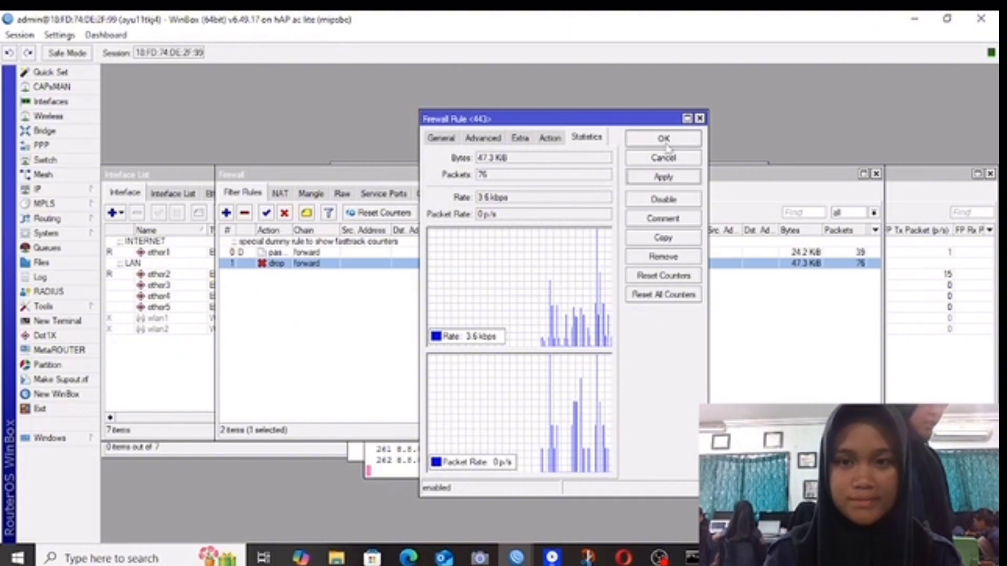
left_click(664, 141)
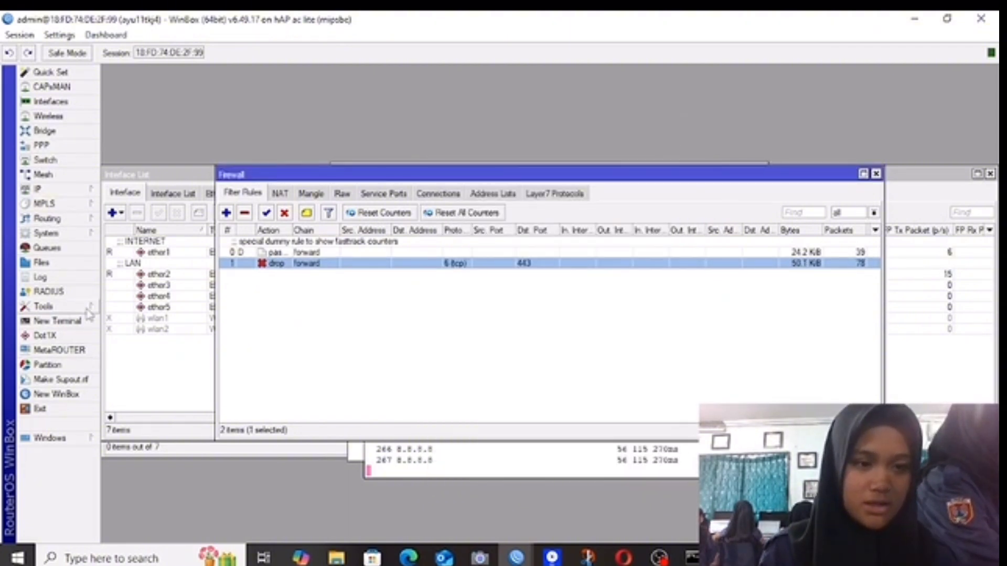
- Reset the router's configuration with the Do Not Backup option enabled and confirm the reboot
left_click(67, 236)
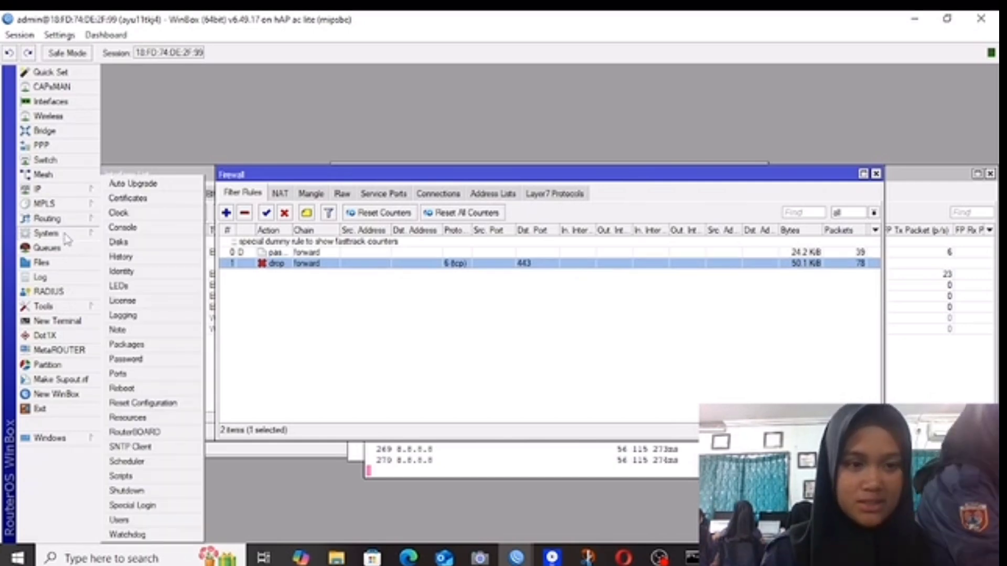
left_click(160, 405)
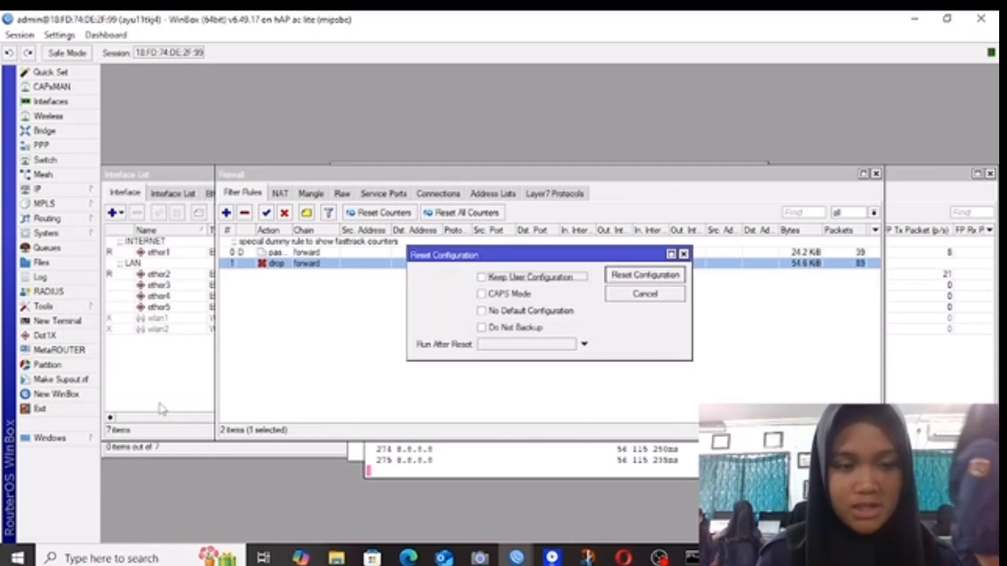
left_click(481, 327)
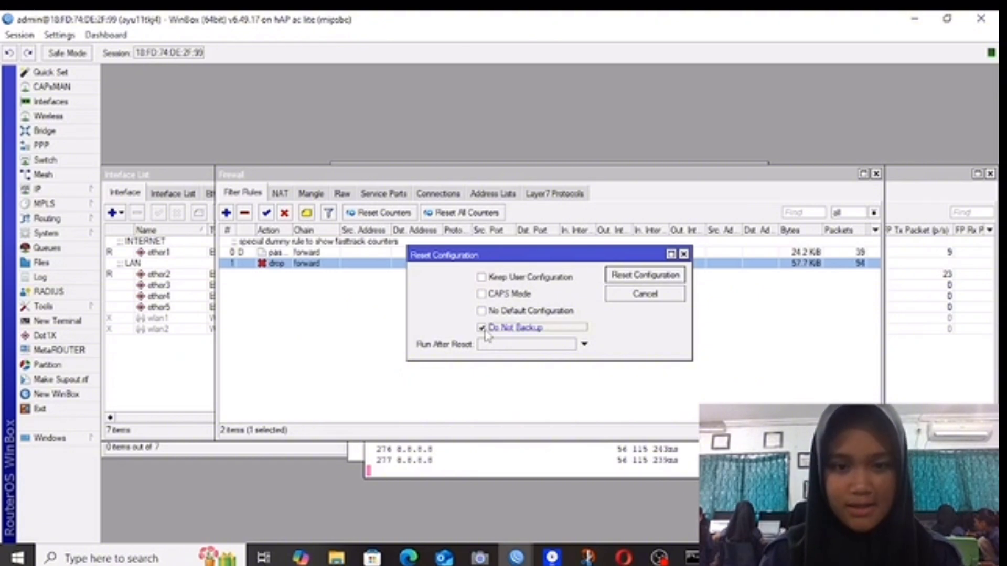
left_click(624, 278)
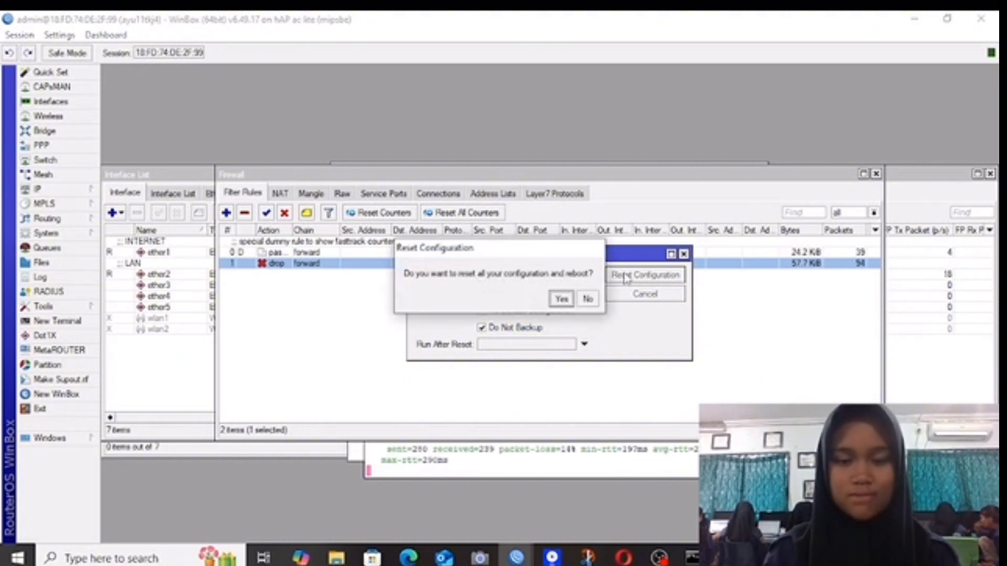
left_click(565, 300)
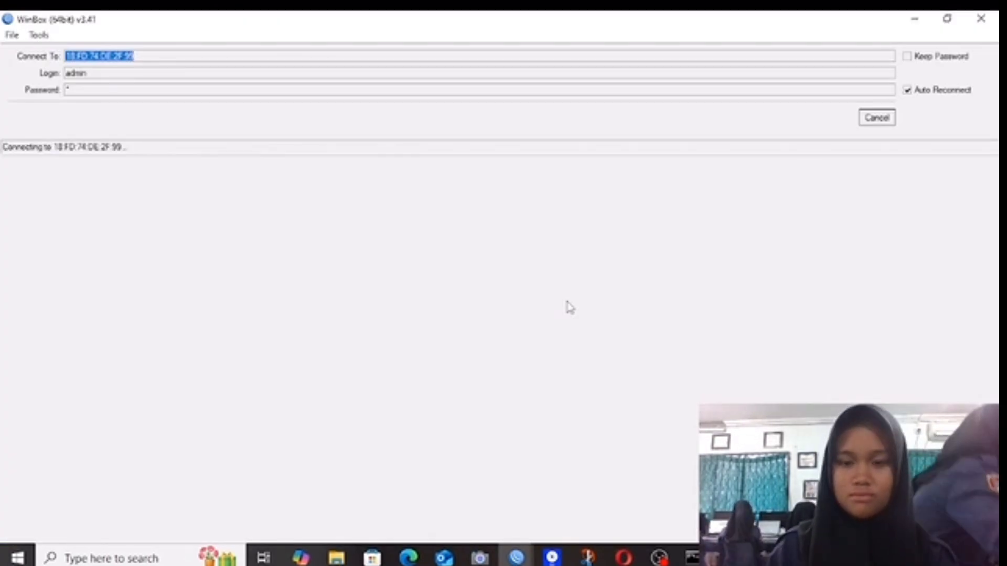
- Cancel the automatic reconnection, clear the saved login password and refresh the list of neighboring routers
left_click(870, 122)
left_click(53, 190)
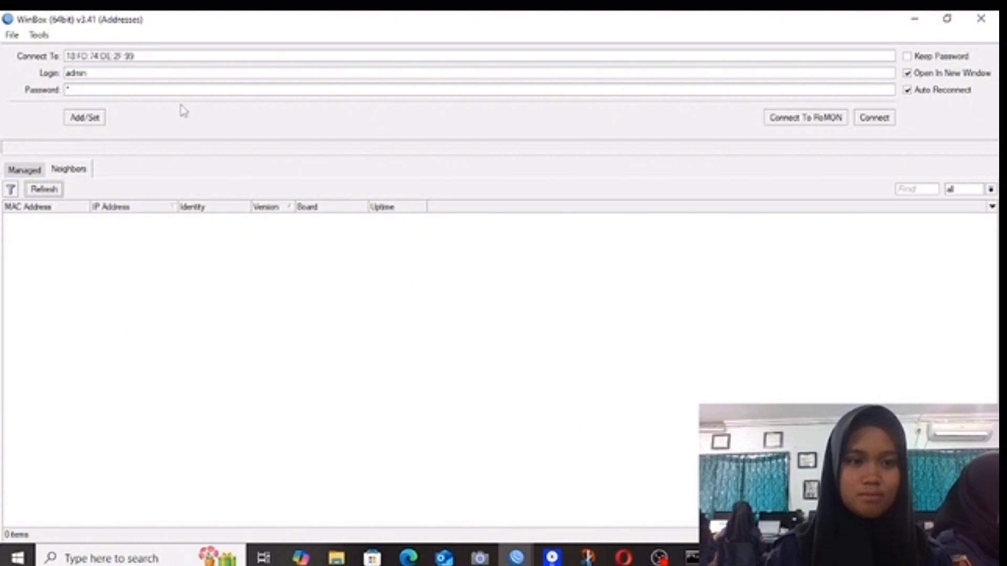
left_click(185, 90)
left_click(56, 190)
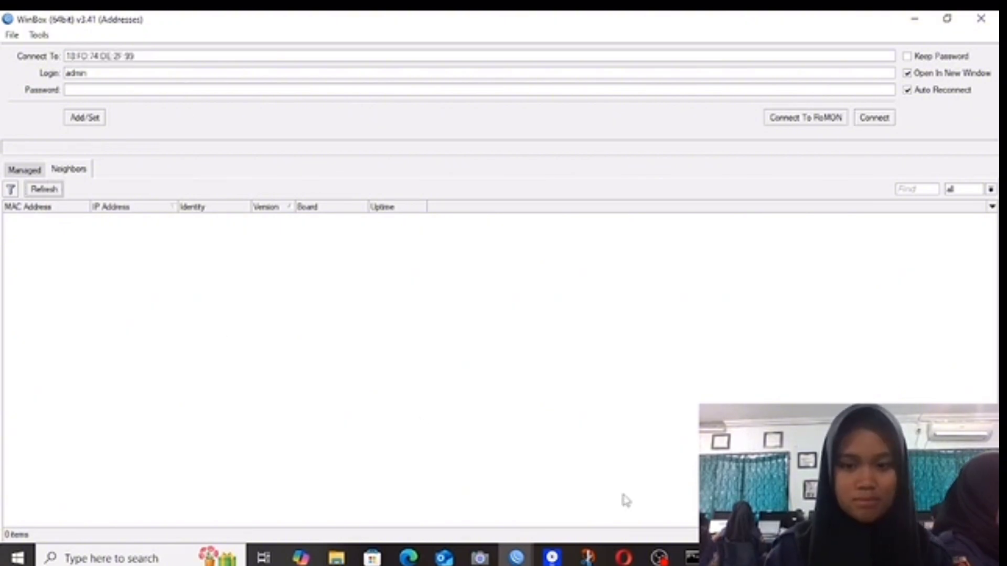
- Switch to Command Prompt, check the computer's IP configuration with ipconfig, and minimize the window
left_click(691, 557)
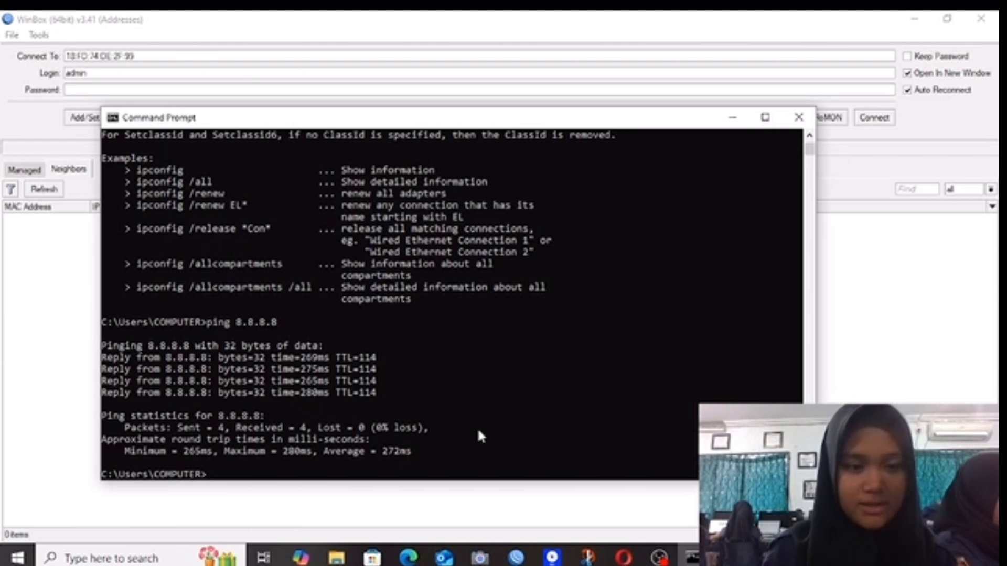
scroll(487, 346, "up", 10)
scroll(493, 342, "down", 20)
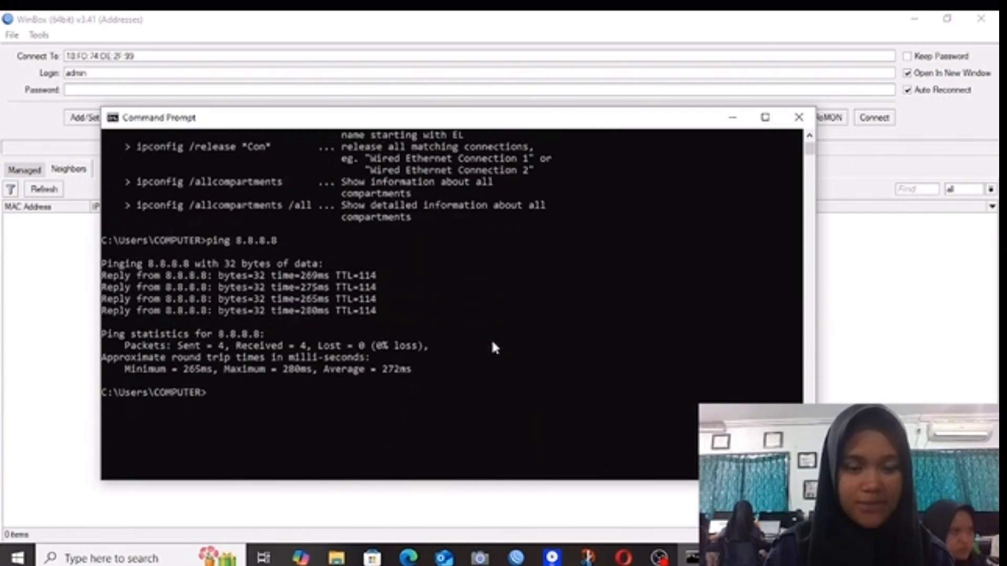
scroll(494, 348, "up", 10)
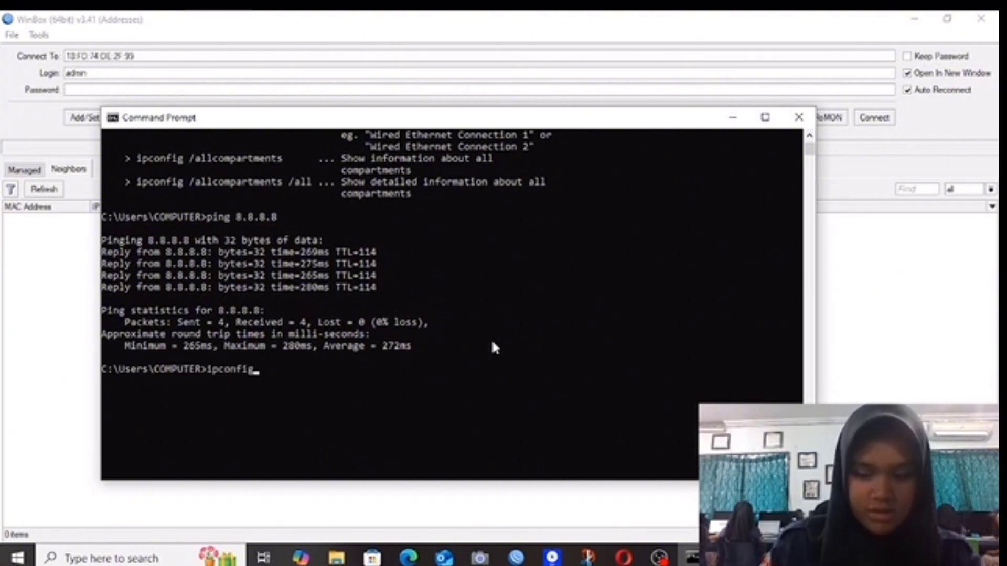
key("Return")
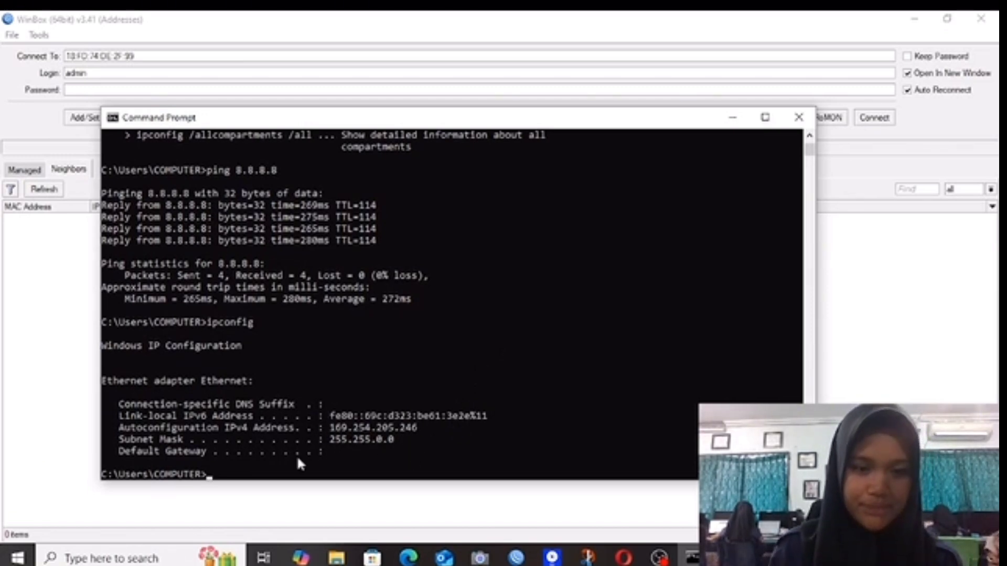
left_click(732, 119)
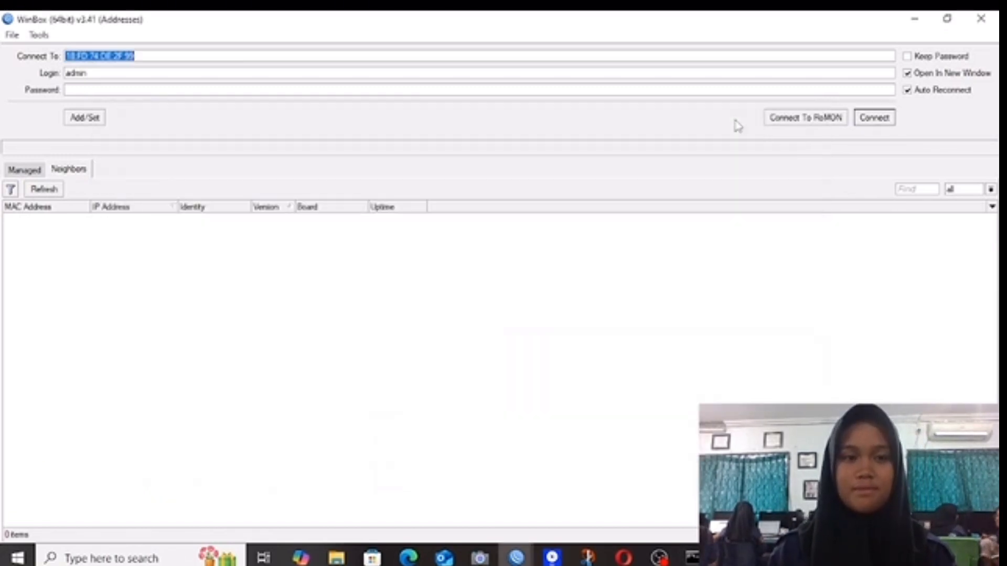
- Select the MikroTik router at 192.168.88.1 among the neighbors and connect as admin with a blank password
left_click(131, 230)
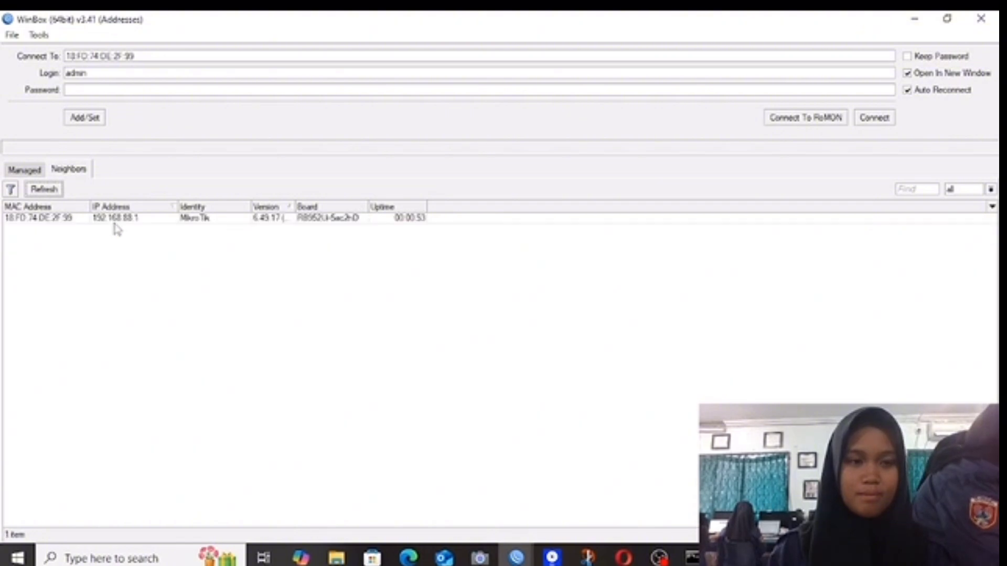
left_click(86, 218)
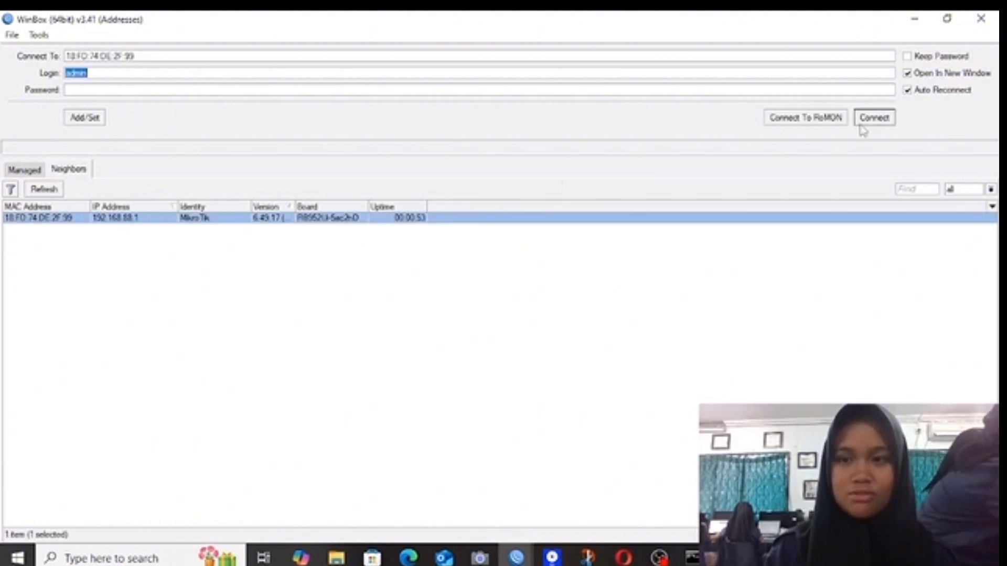
left_click(873, 118)
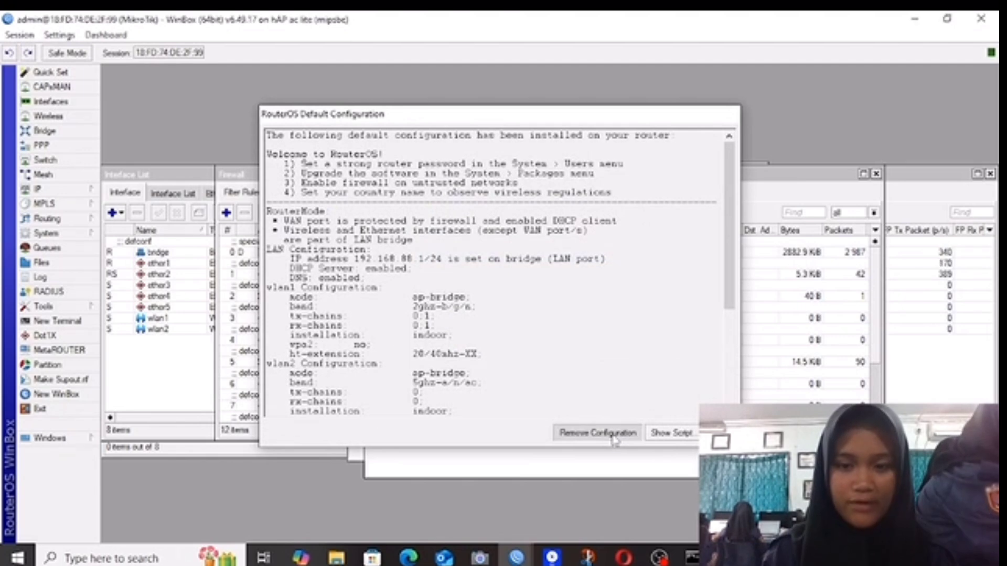
- Remove the RouterOS default configuration, cancel the automatic reconnection and return to the neighbor list
left_click(613, 438)
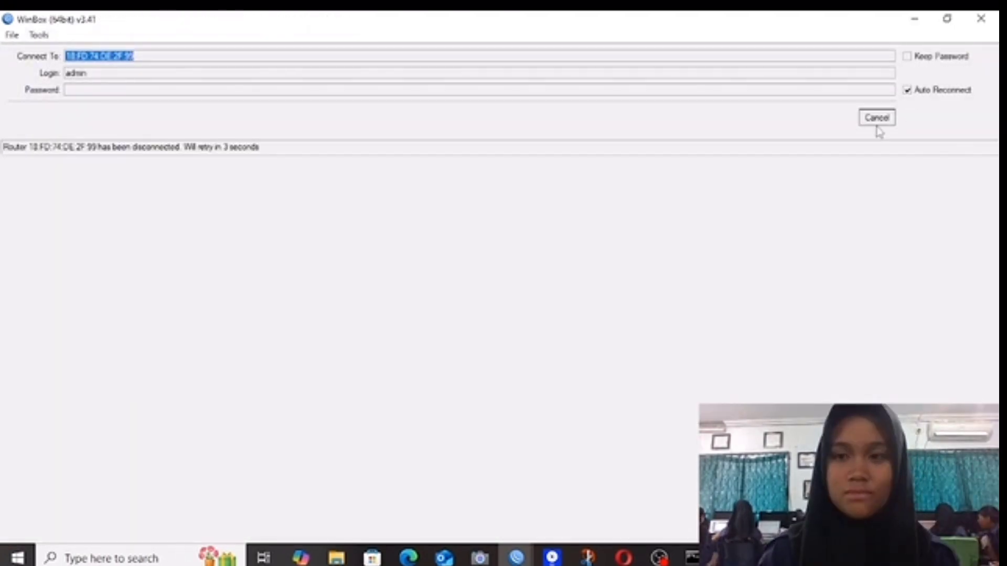
left_click(875, 116)
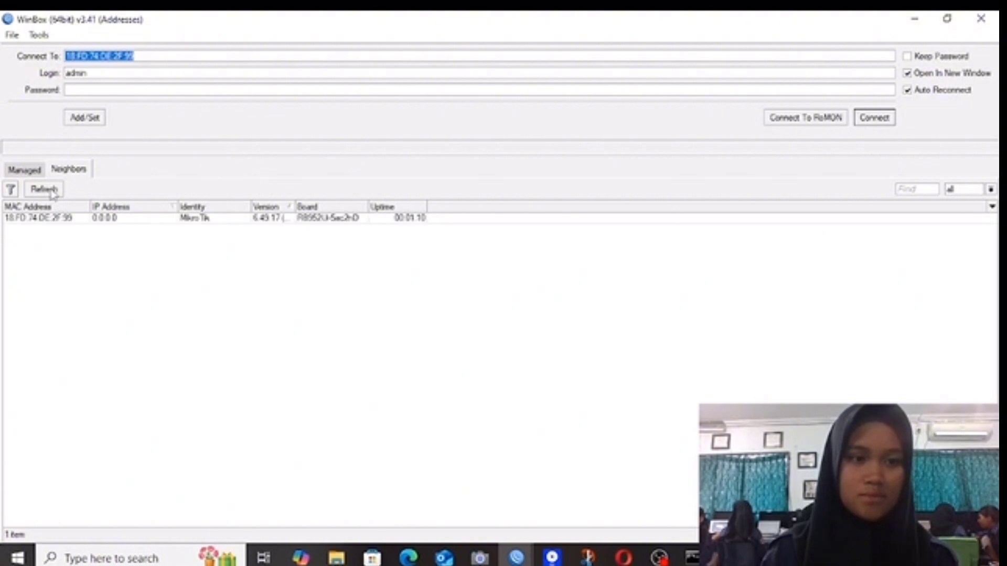
left_click(341, 233)
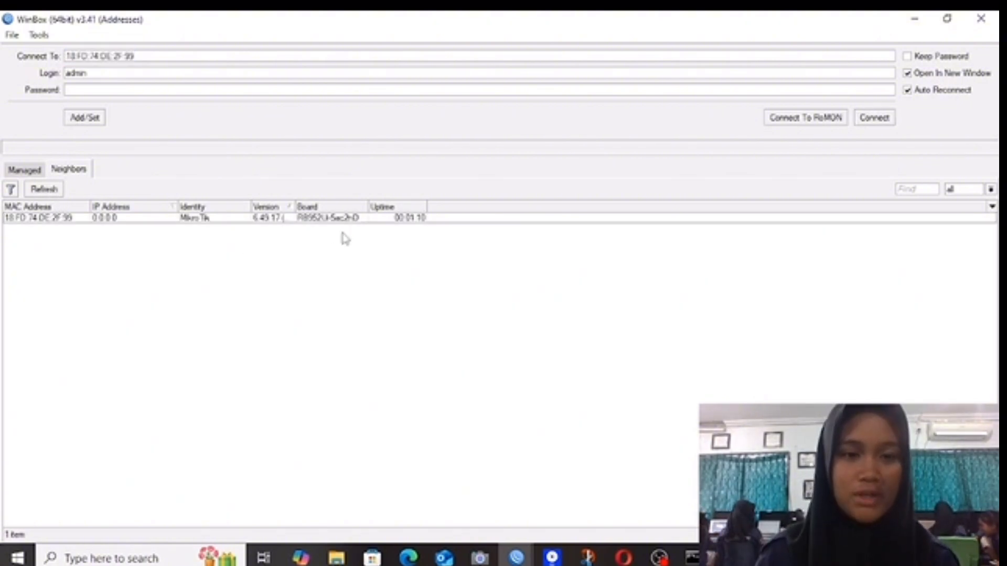